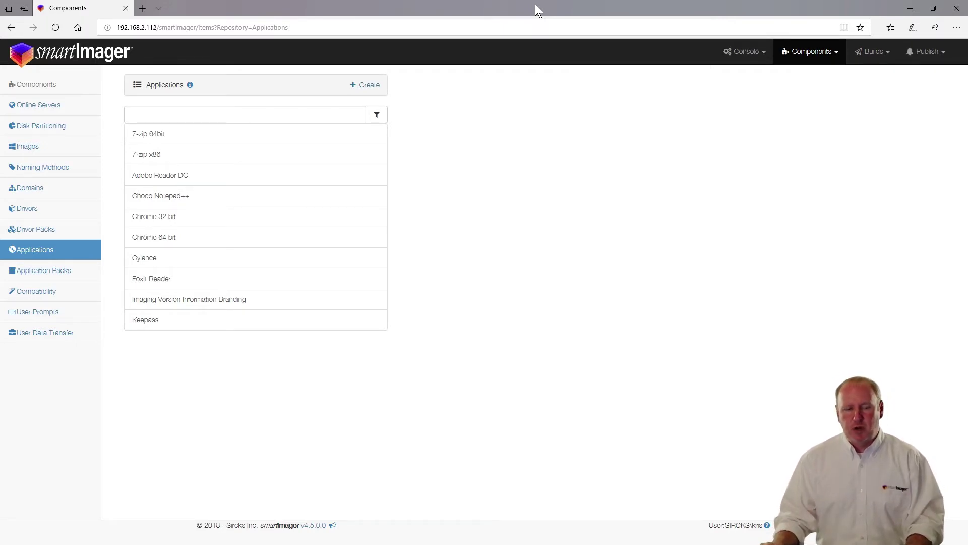
Create a new application named "Turn off Windows Firewall".
click(369, 88)
click(500, 102)
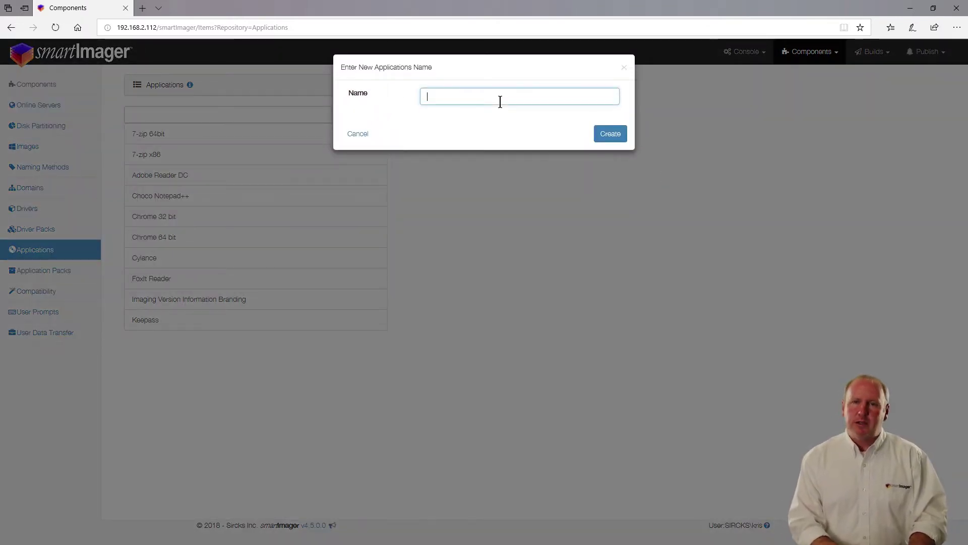
text(Tu)
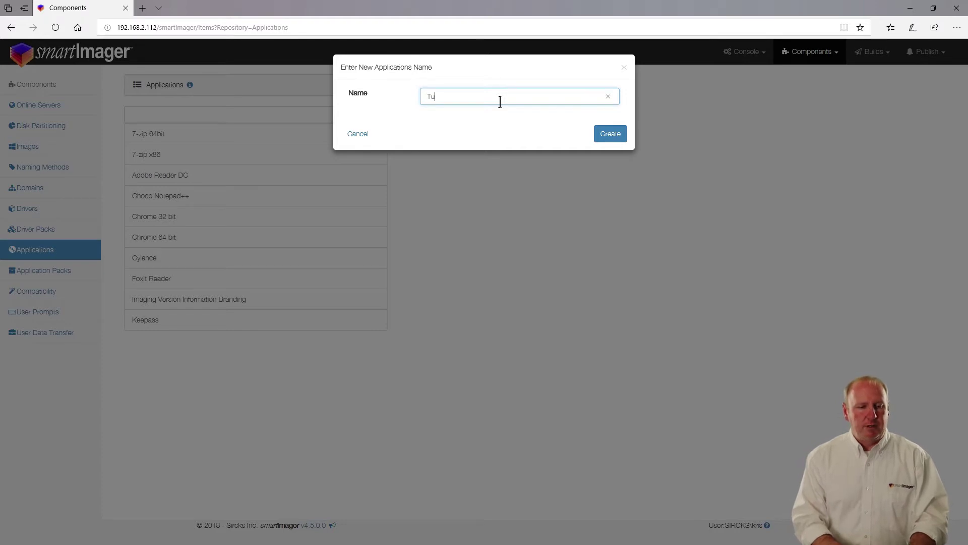
text(rn off )
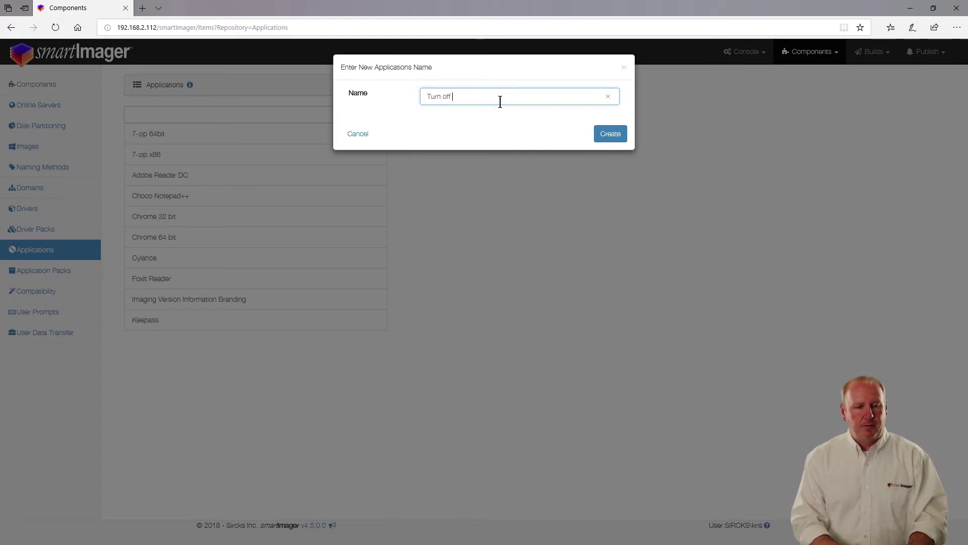
text(Windows Fire)
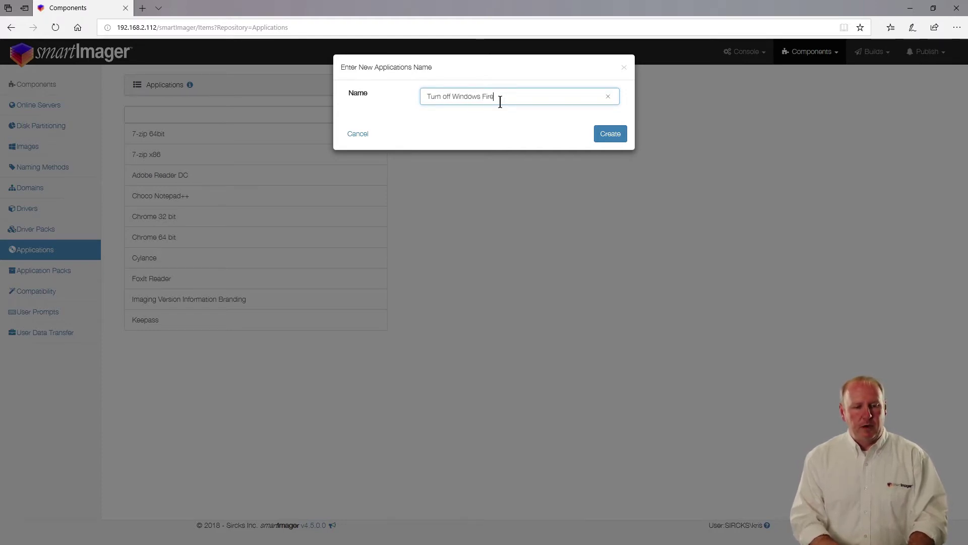
text(wall)
key(Return)
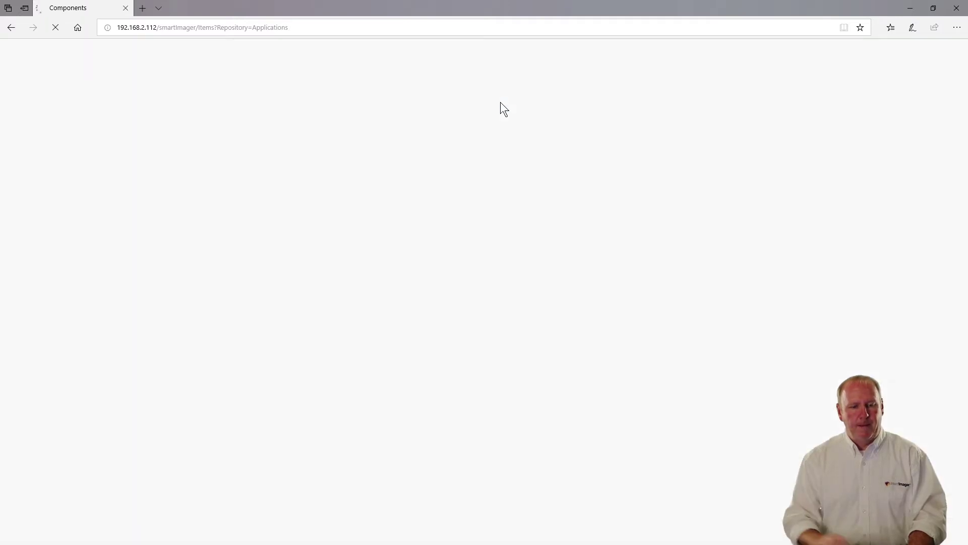
Set the firewall application's install command to "netsh advfirewall set allprofiles state off" and save it.
click(610, 240)
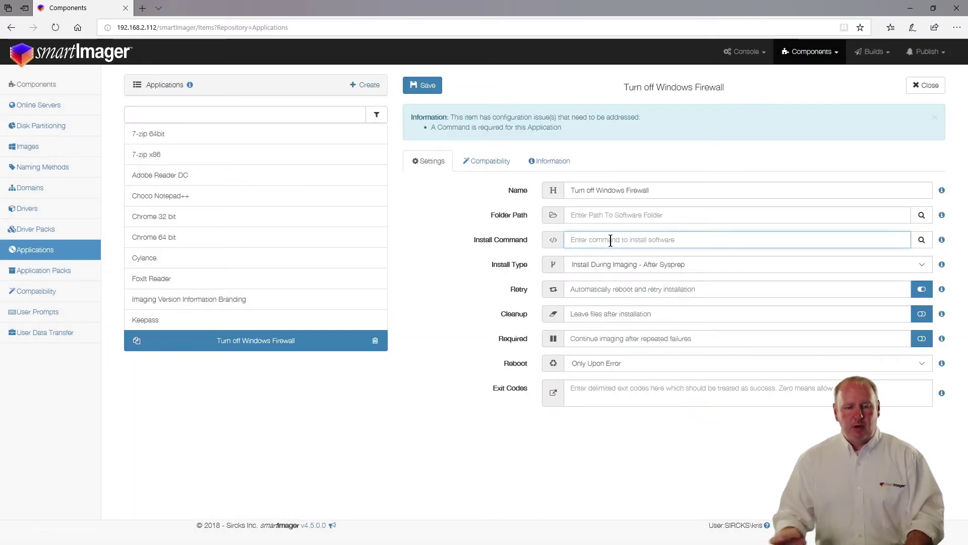
text(netsh)
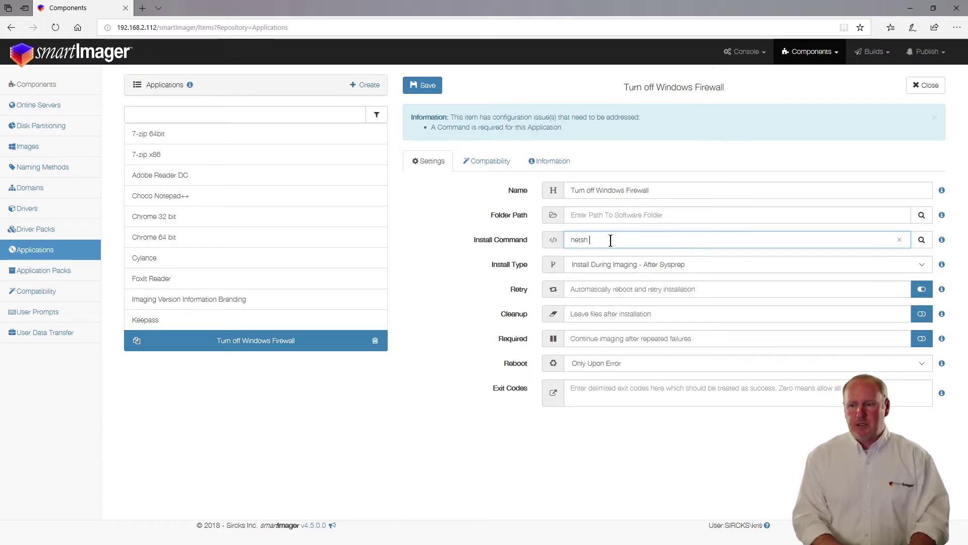
text(advf)
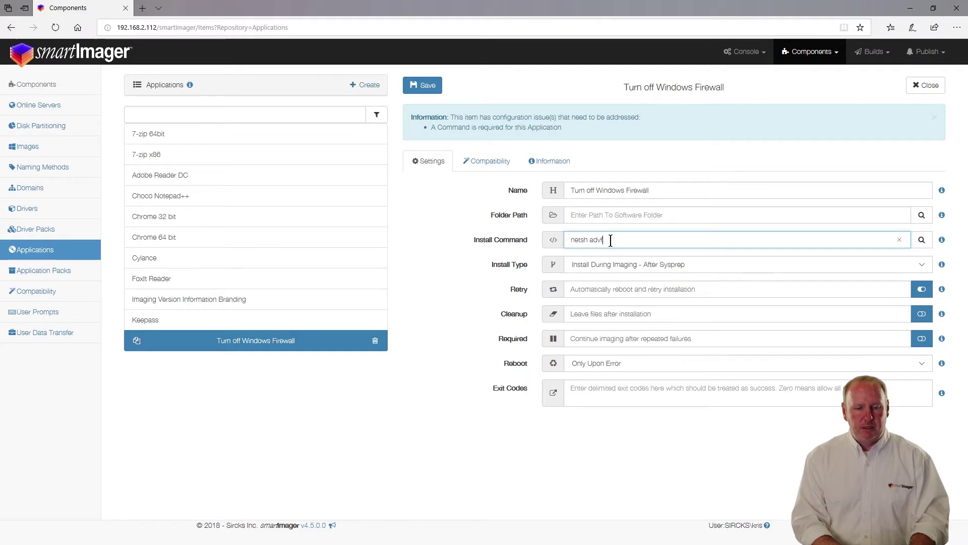
text(irewall set)
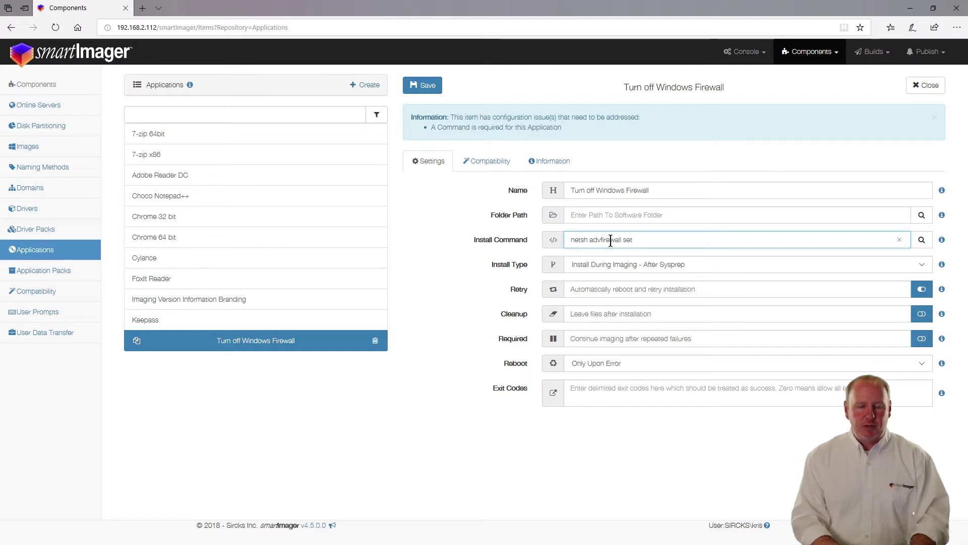
text( allpro)
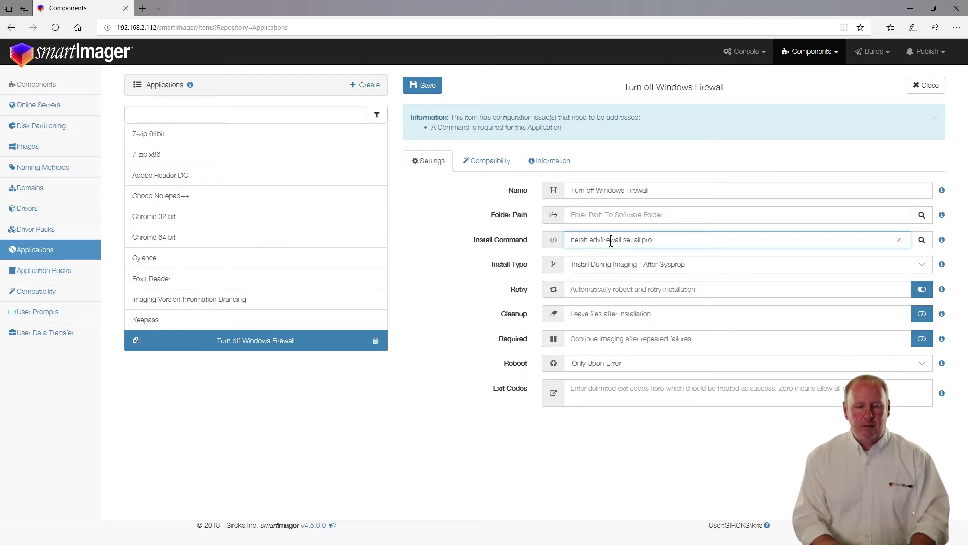
text(files)
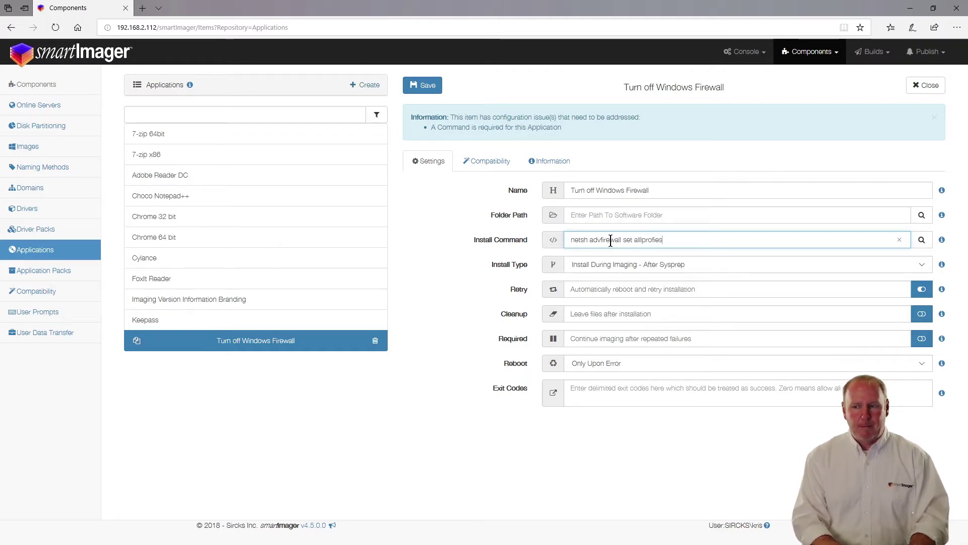
key(BackSpace)
key(BackSpace)
text(l)
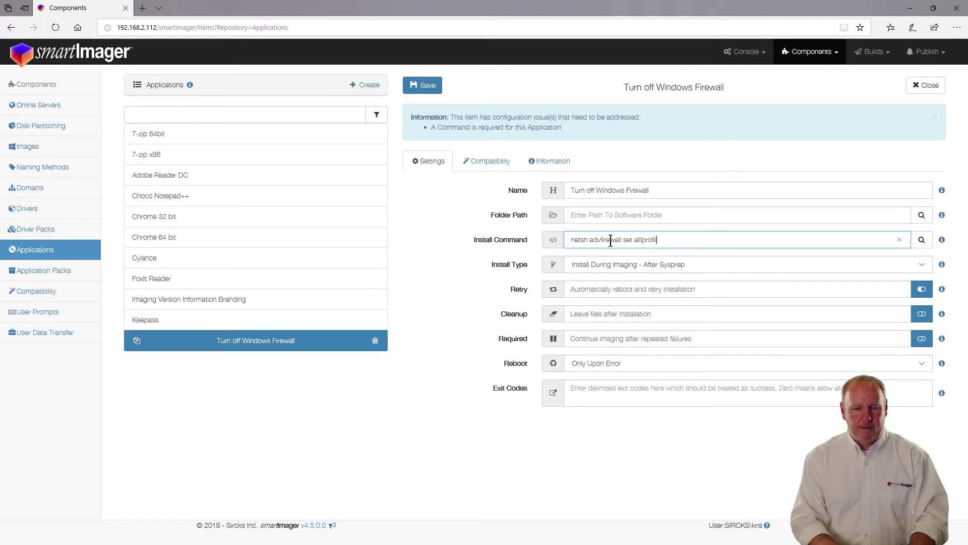
text(es st)
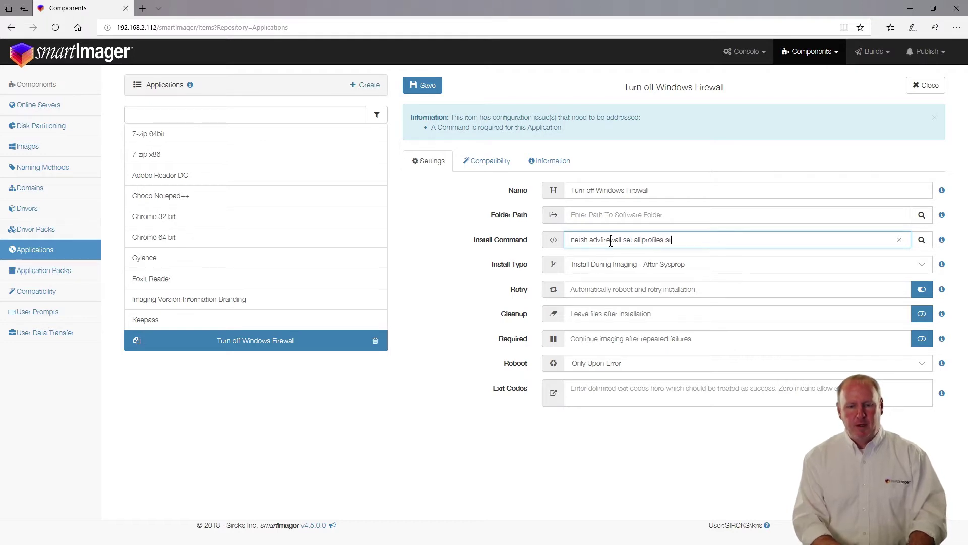
text(ate off)
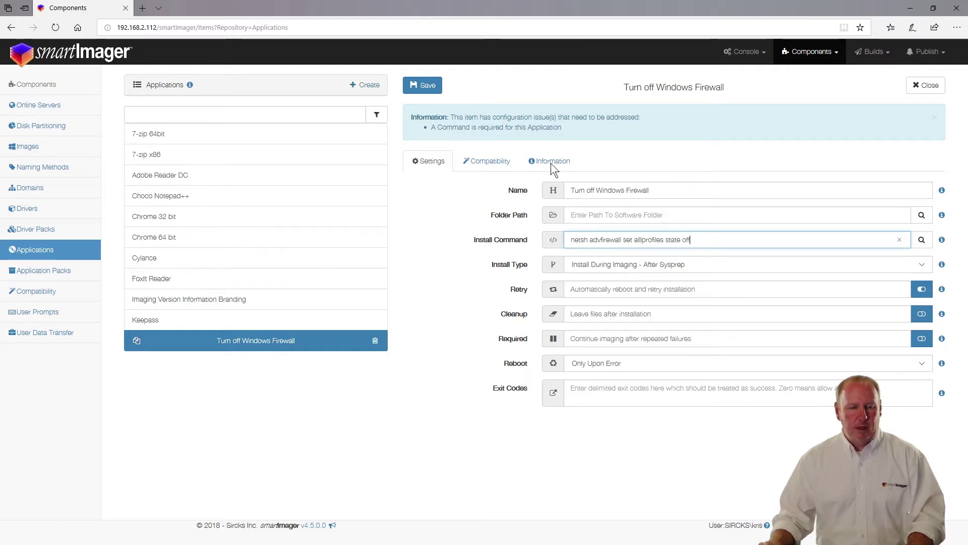
click(419, 90)
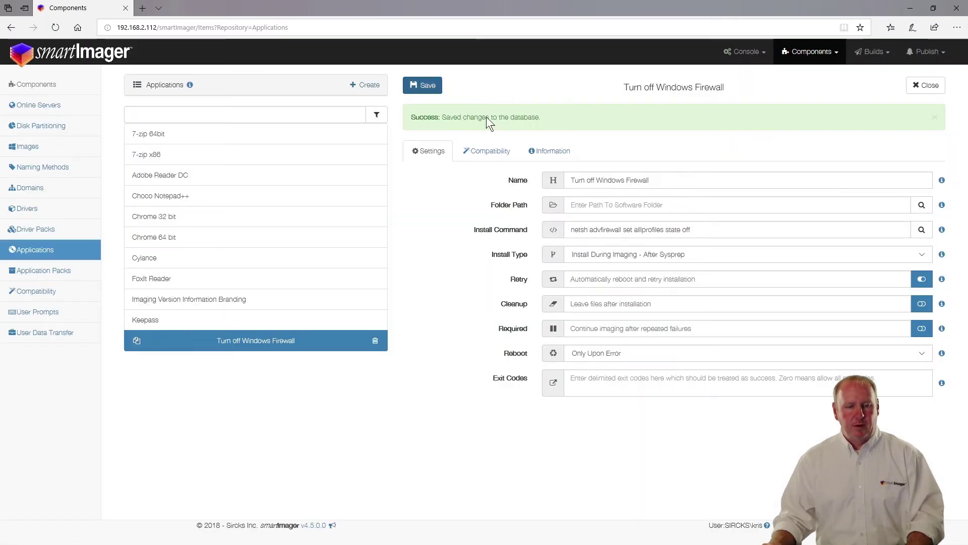
drag(698, 230, 569, 232)
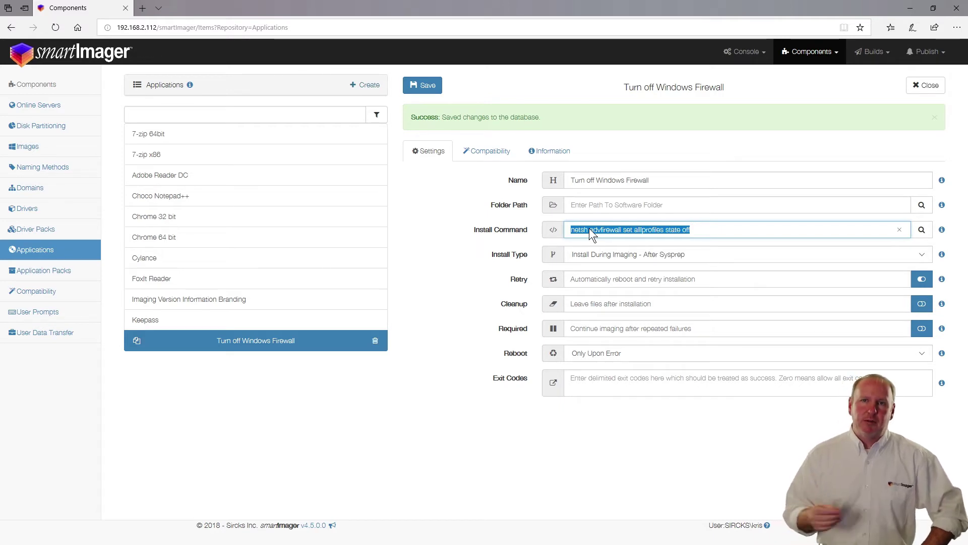
click(724, 230)
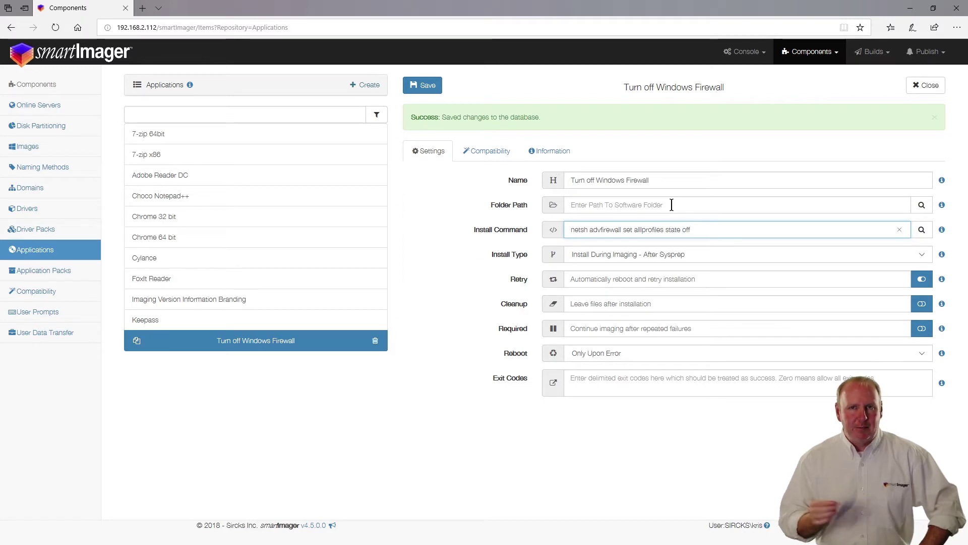
drag(697, 232, 583, 220)
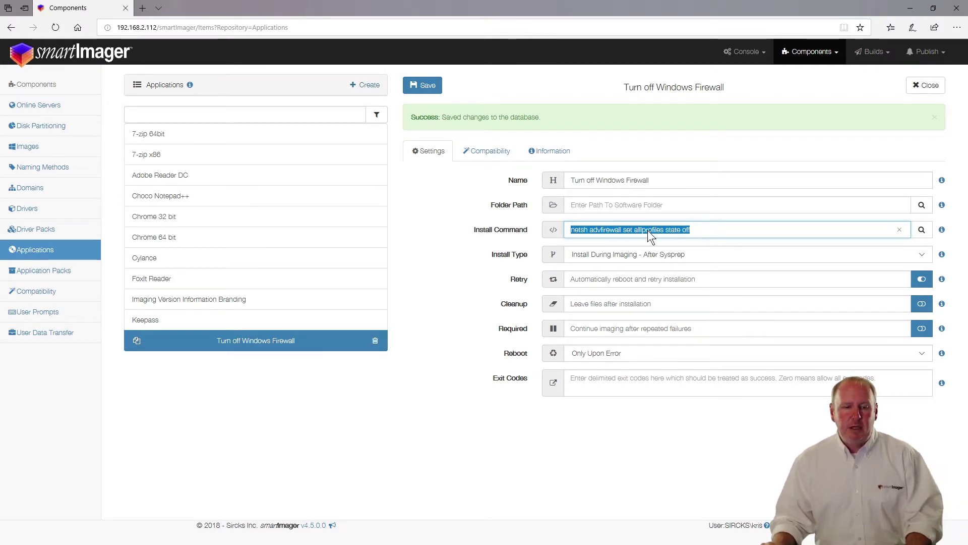
Duplicate the Turn off Windows Firewall application and change the copy's name to "Set Time to Central Standard".
click(136, 342)
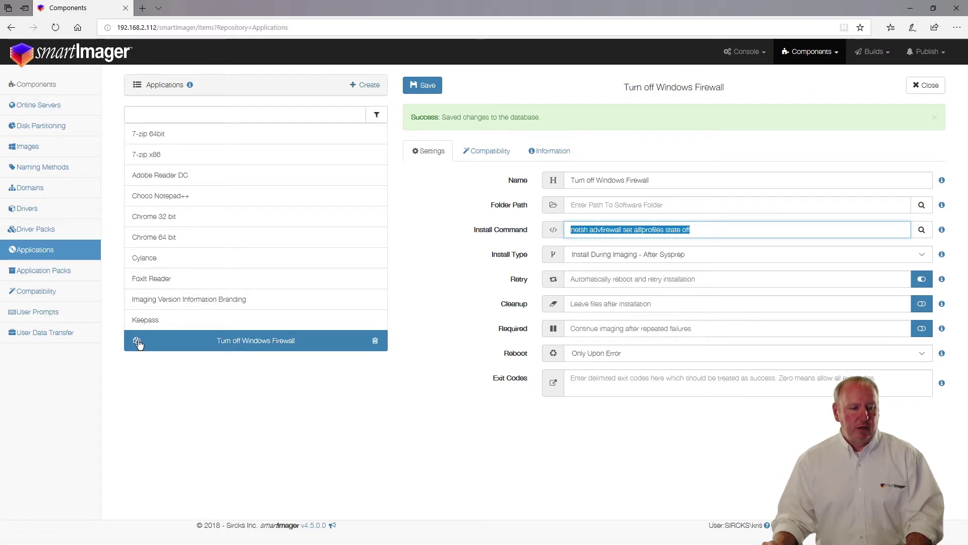
drag(671, 180, 536, 186)
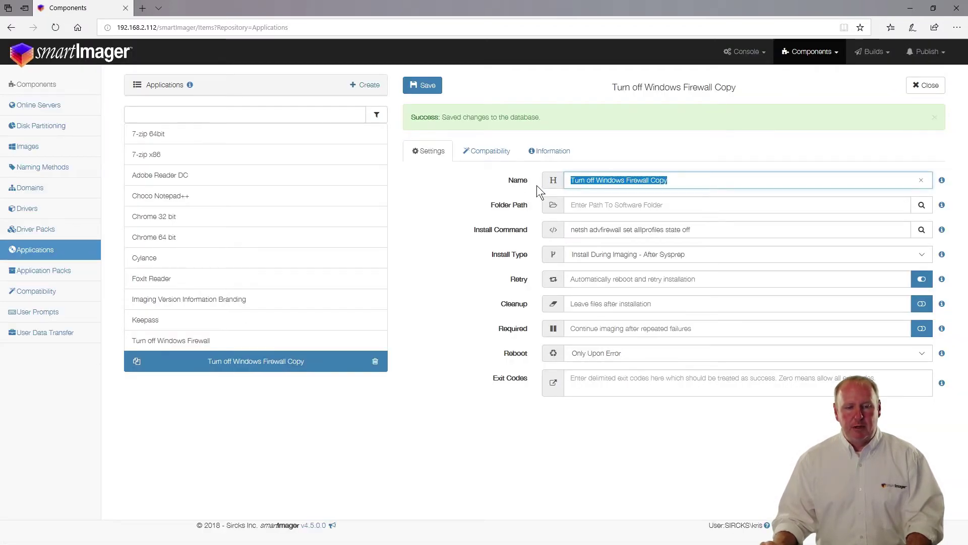
text(Set T)
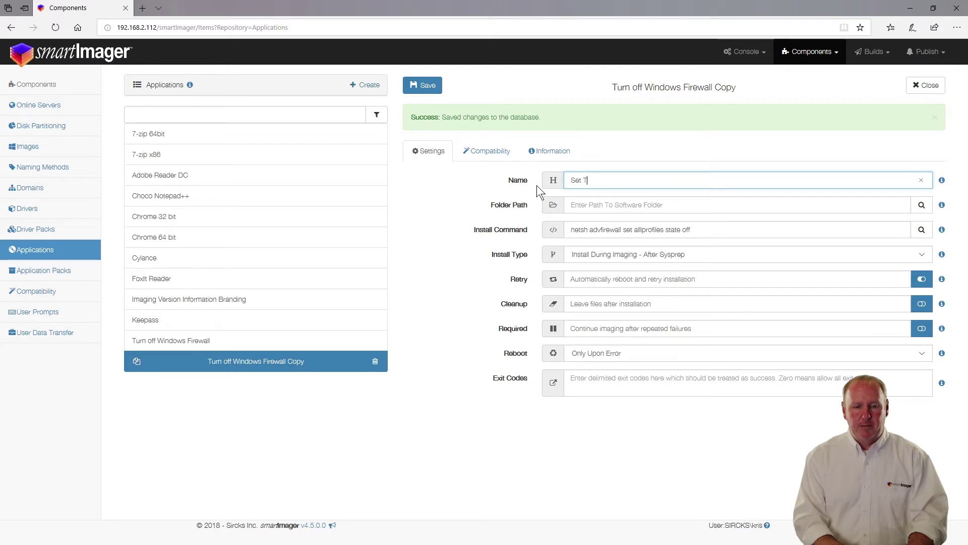
text(ime to Central Standard)
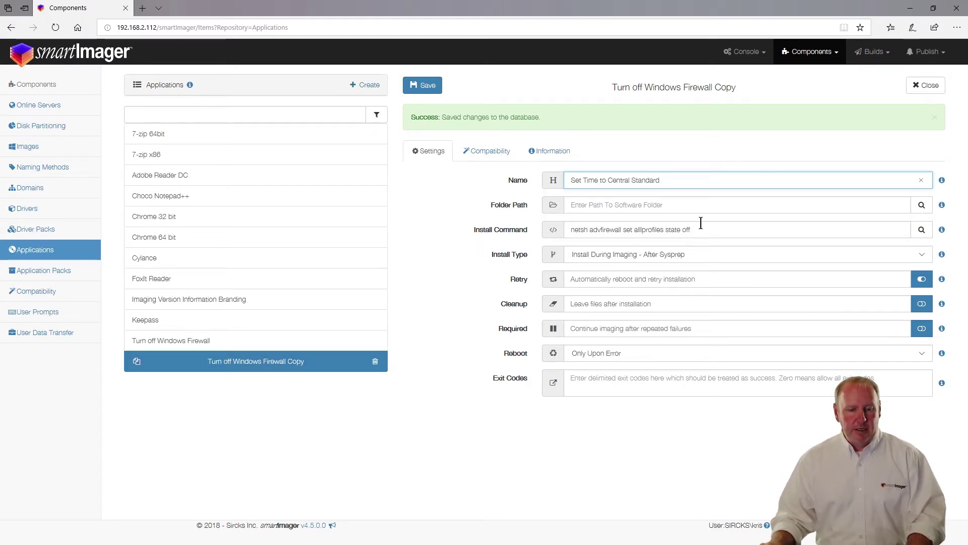
Replace the copy's install command with "tzutil /s Central Standard Time" and save the application.
drag(698, 224, 518, 255)
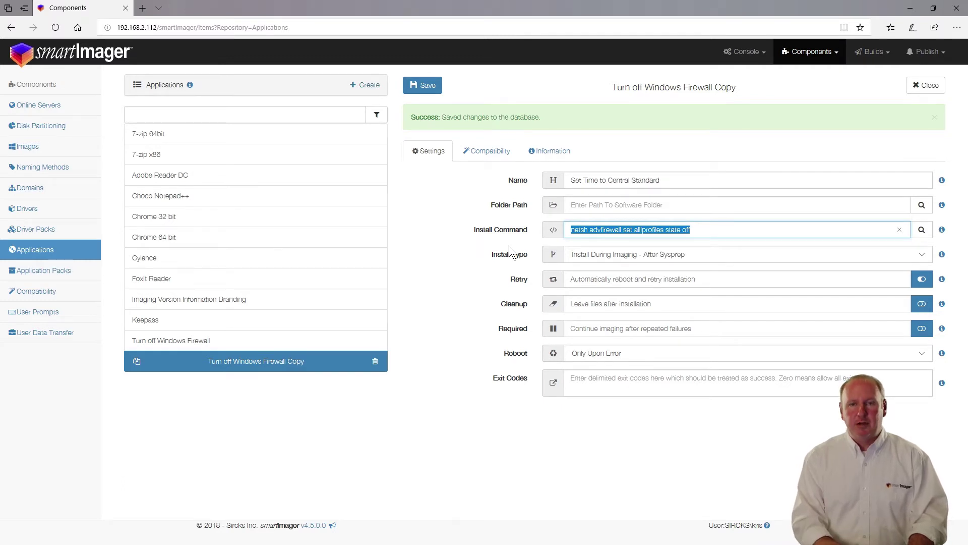
text(tzutil )
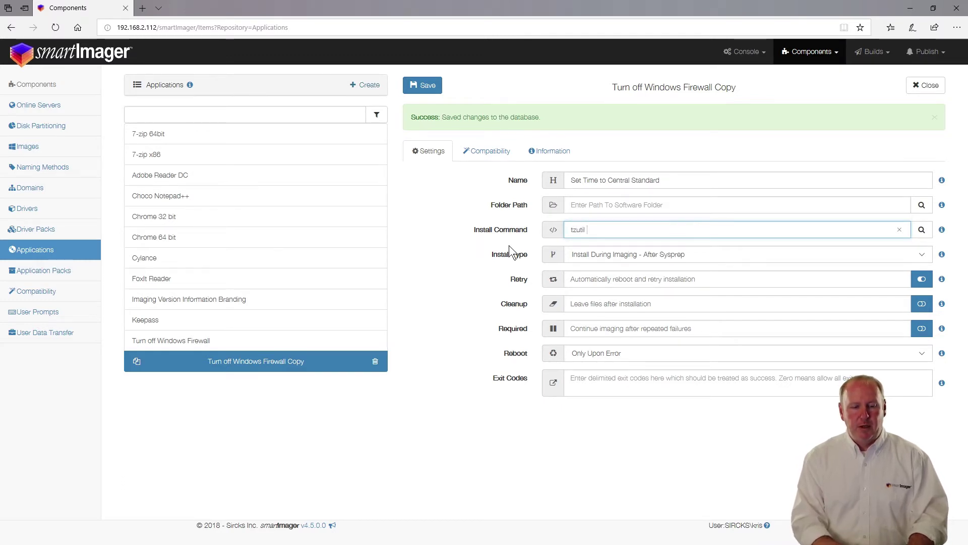
text(/s )
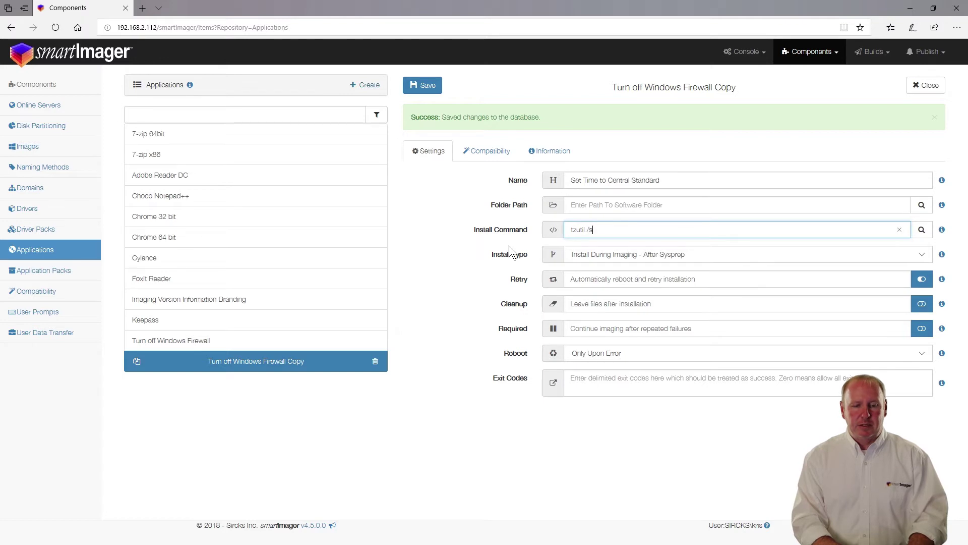
text(Center)
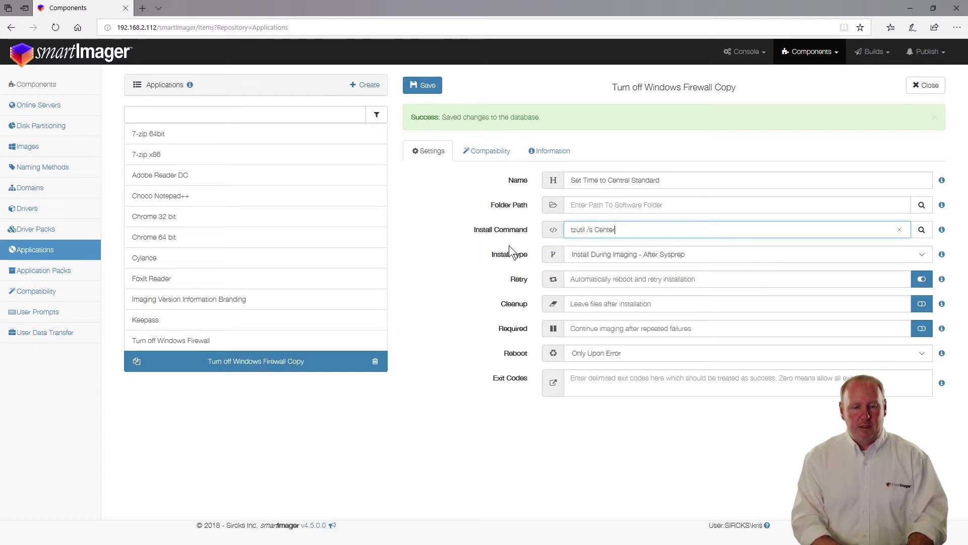
key(BackSpace)
key(BackSpace)
text(ral S)
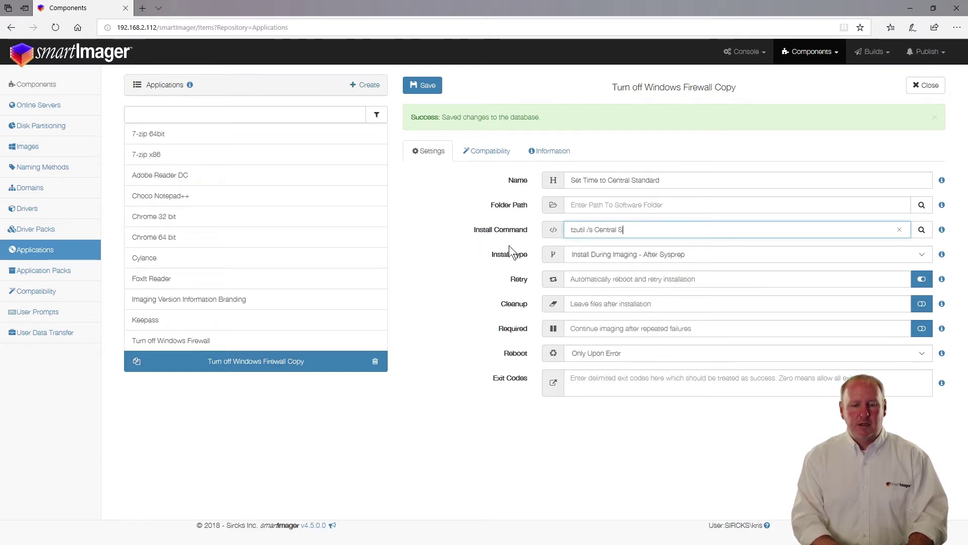
text(trandard)
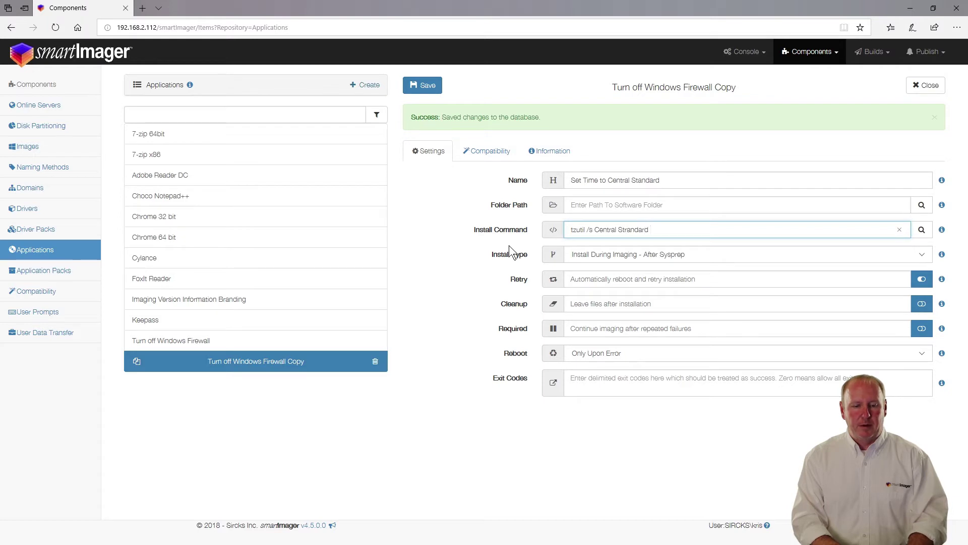
key(BackSpace)
key(BackSpace)
key(BackSpace)
key(BackSpace)
key(BackSpace)
key(BackSpace)
key(BackSpace)
key(BackSpace)
text(an)
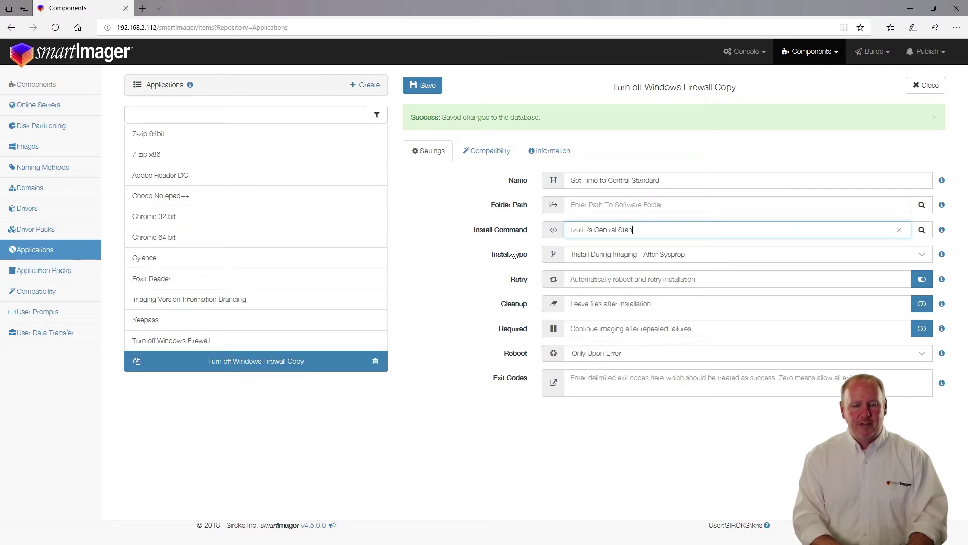
text(dard Time)
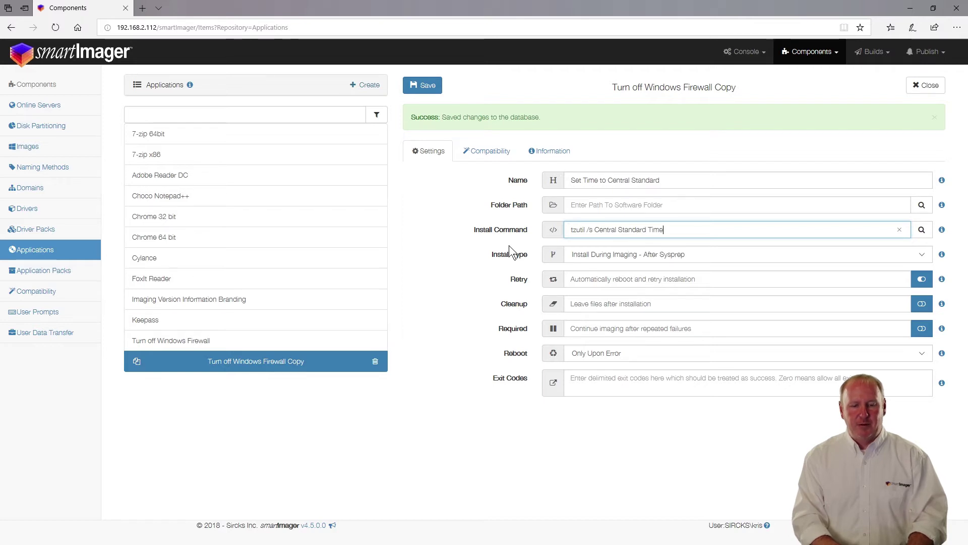
click(420, 94)
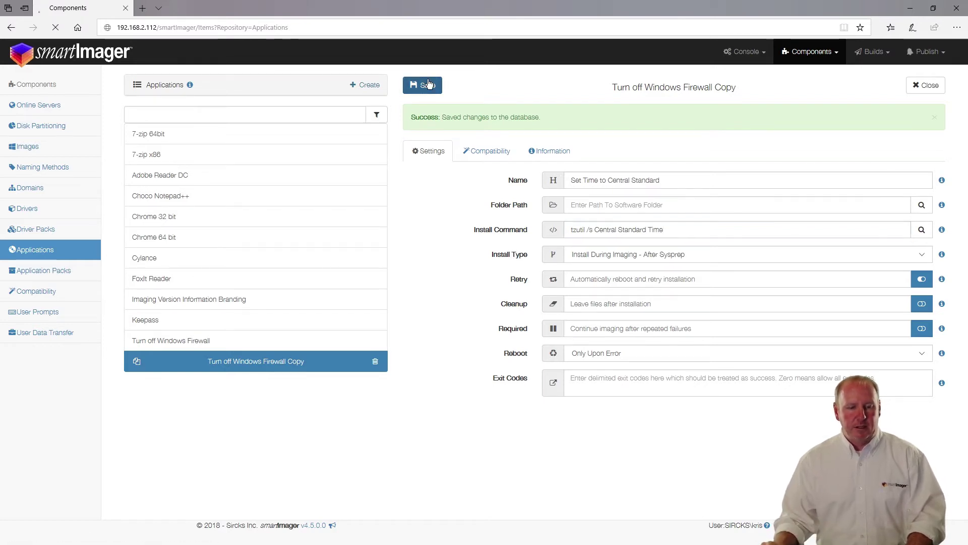
Filter the time application's compatibility rules by "192", apply "Within 192.168.2. network", and save.
click(491, 153)
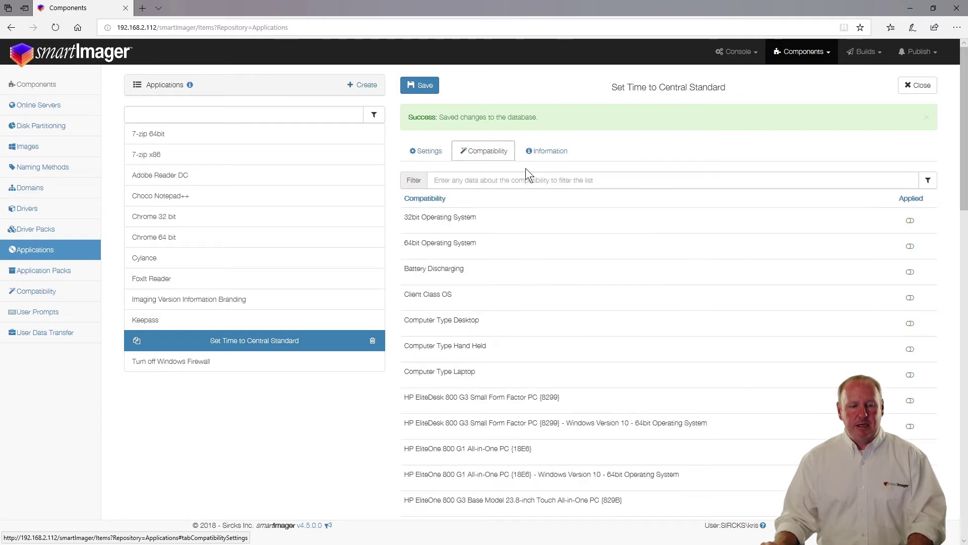
click(527, 180)
text(192)
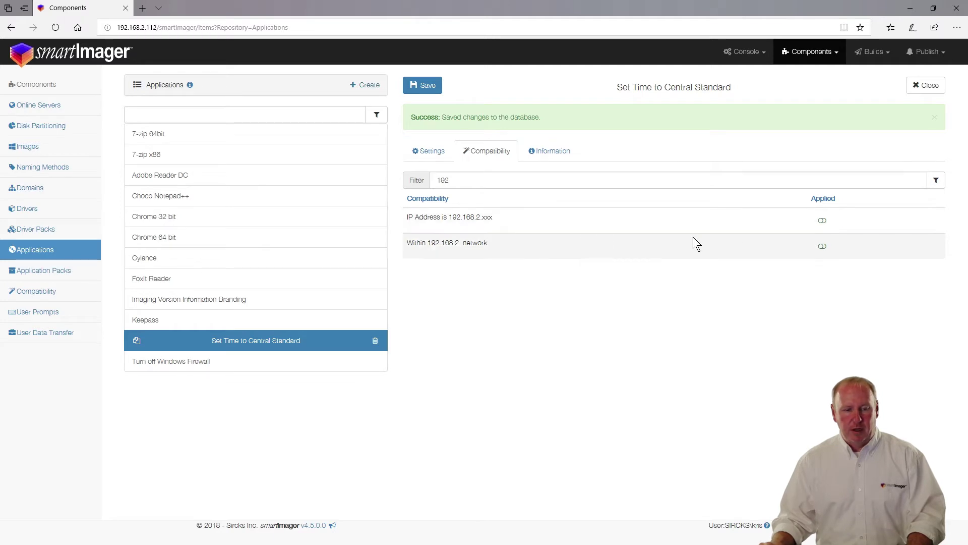
click(823, 247)
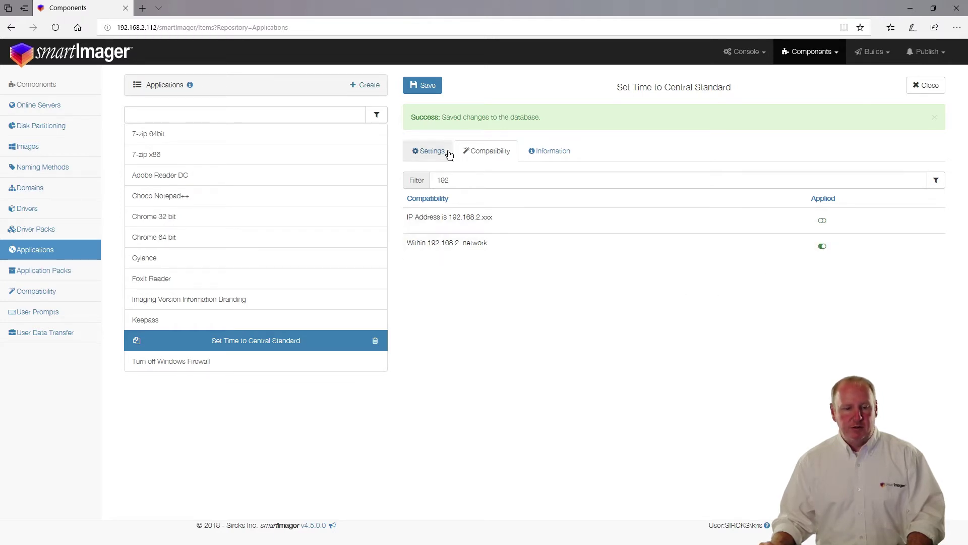
click(436, 90)
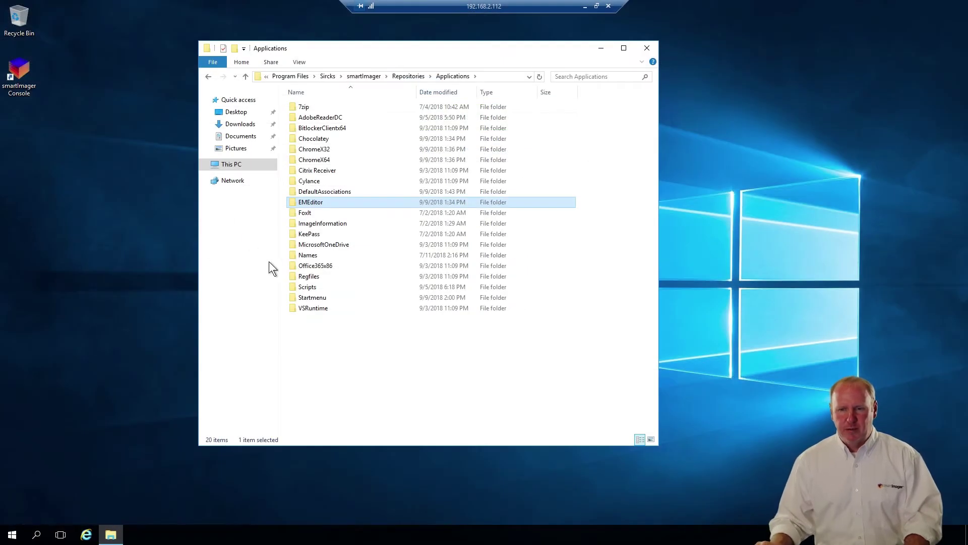
Open the Scripts folder in File Explorer and review the commands inside EnableRemoteDesktop.cmd in Notepad.
double_click(309, 287)
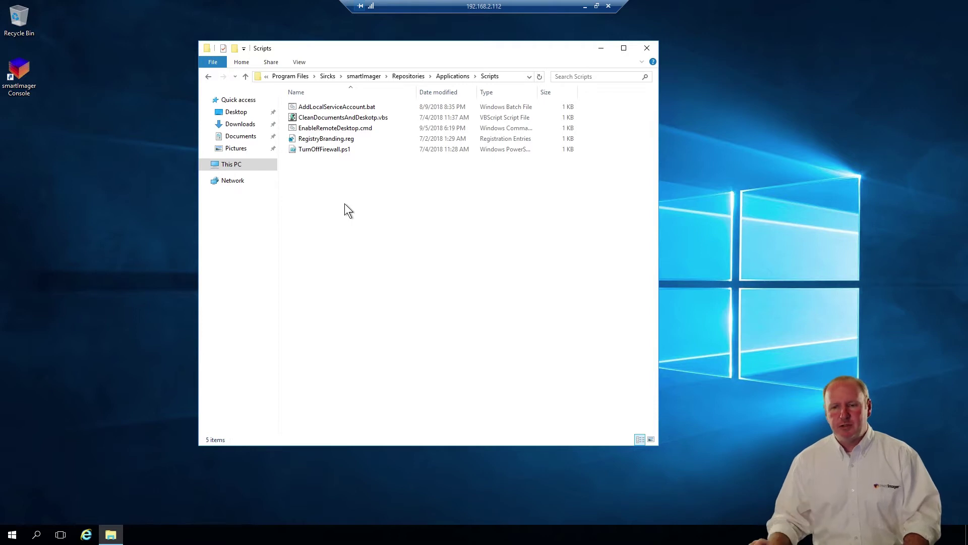
click(341, 153)
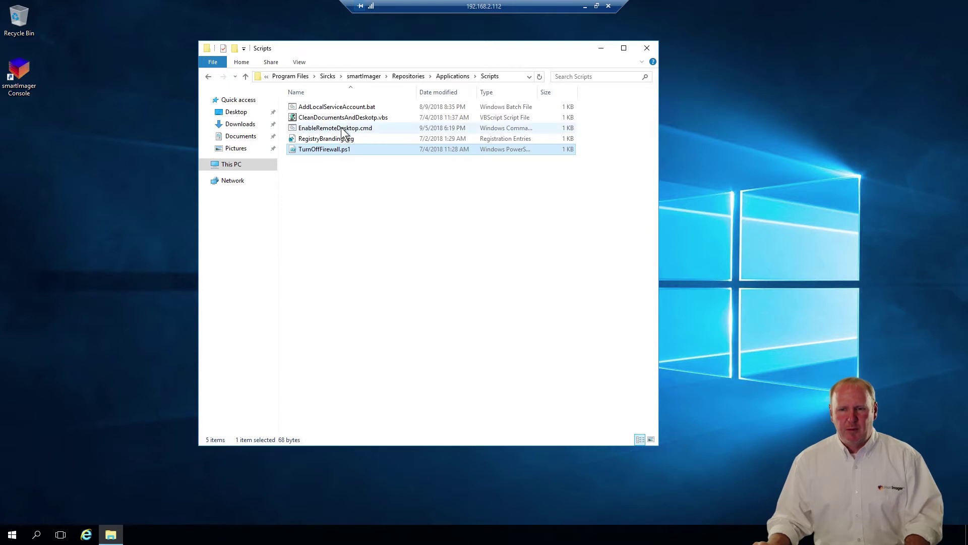
click(340, 128)
right_click(341, 127)
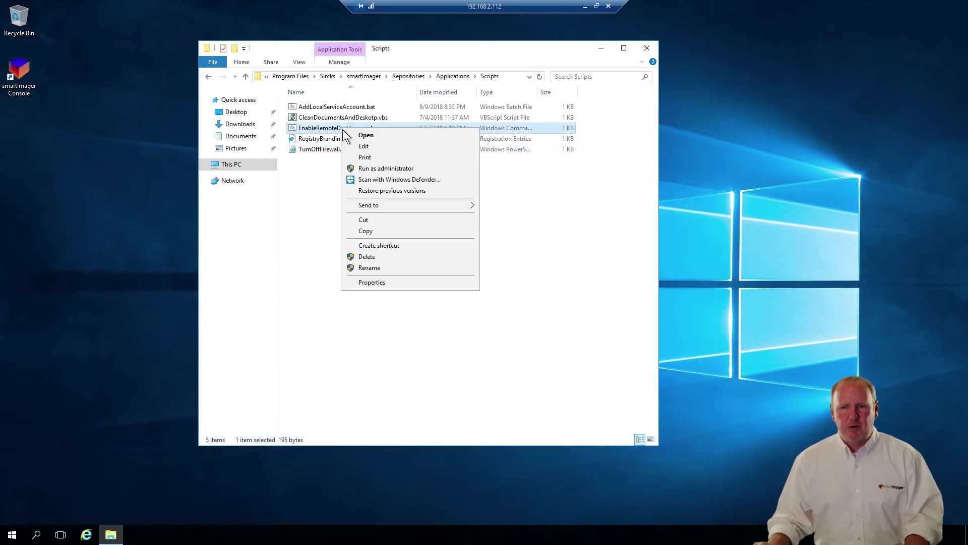
click(354, 146)
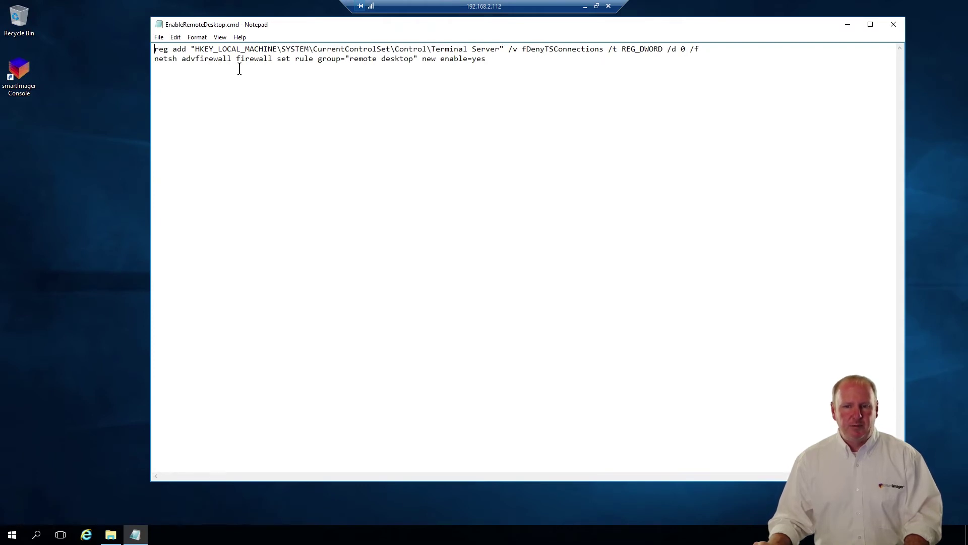
double_click(162, 60)
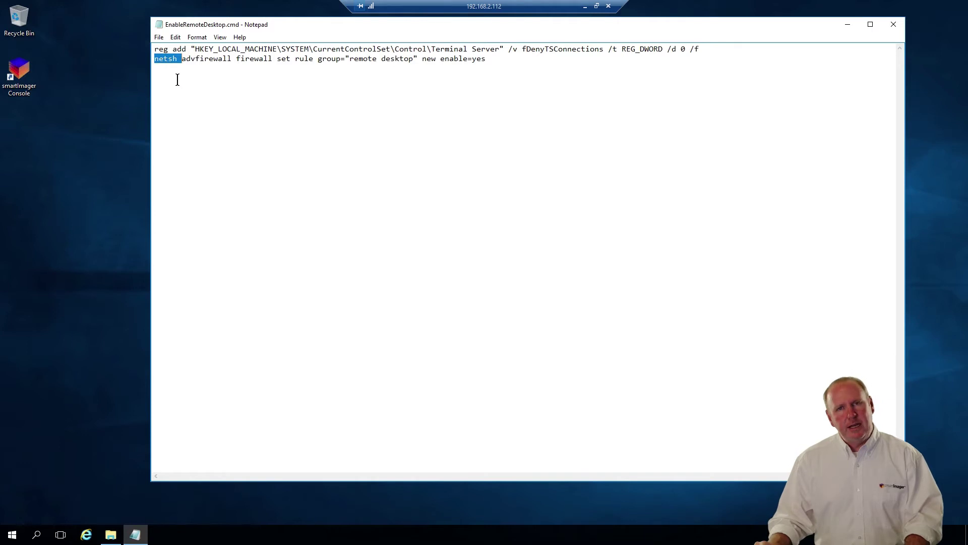
click(896, 26)
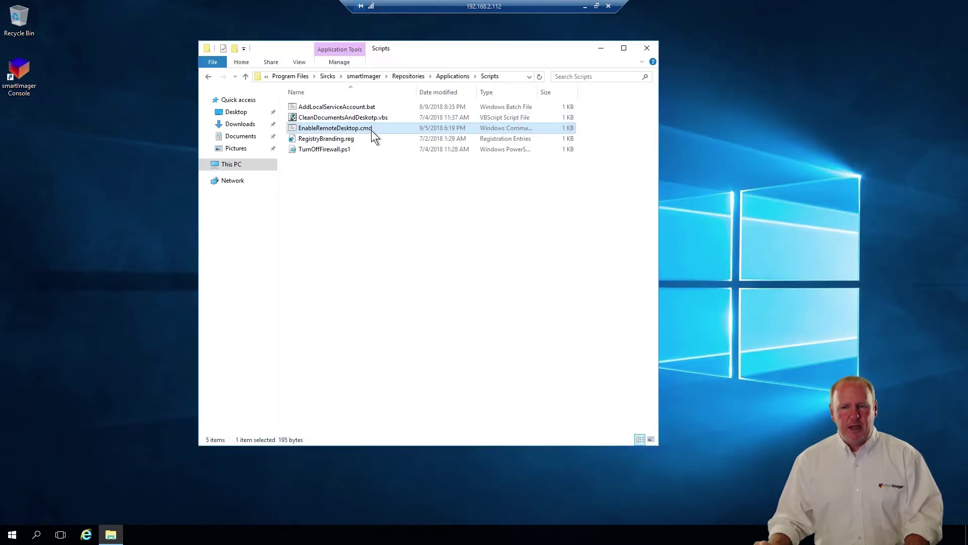
click(364, 204)
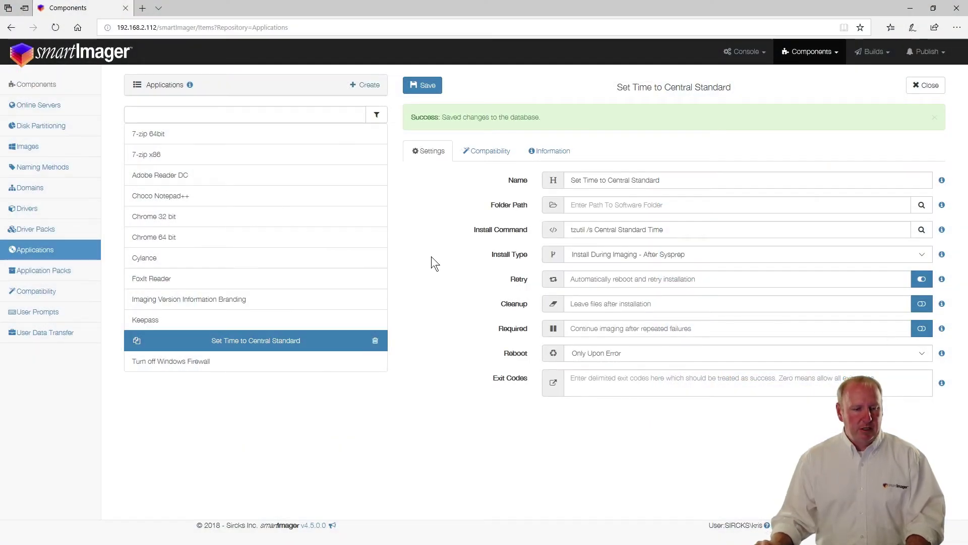
Create a new application component named "Allow Remote Desktop" in smartImager.
click(368, 86)
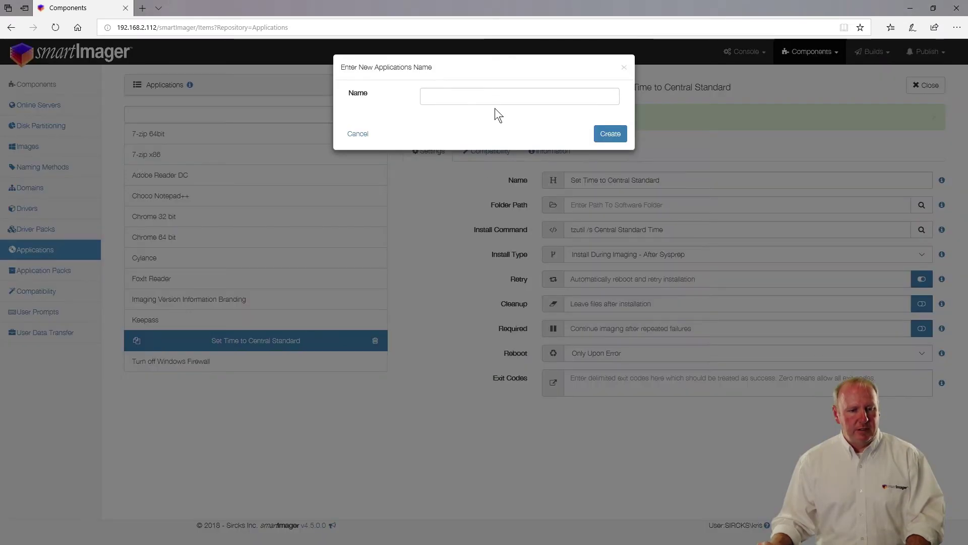
click(494, 98)
text(Allow Remo)
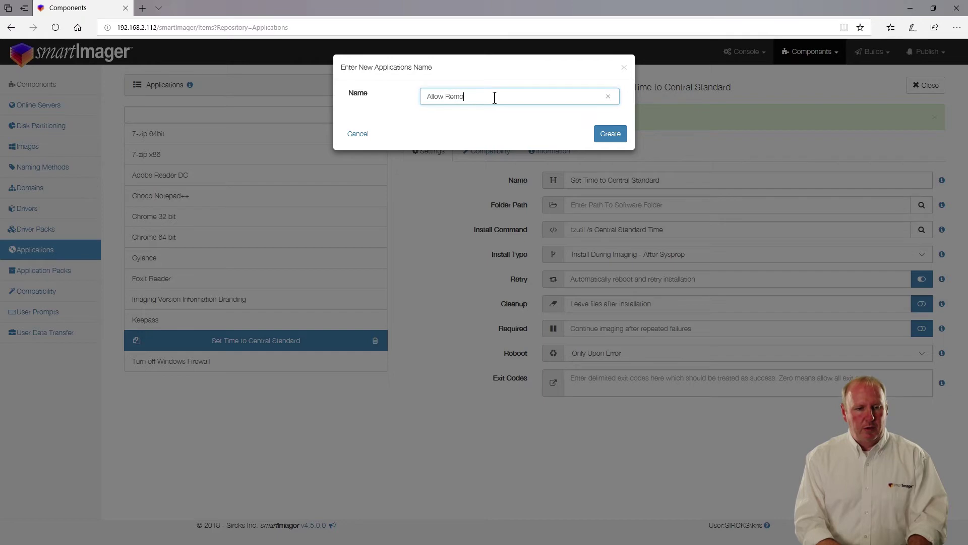
text(te Desk)
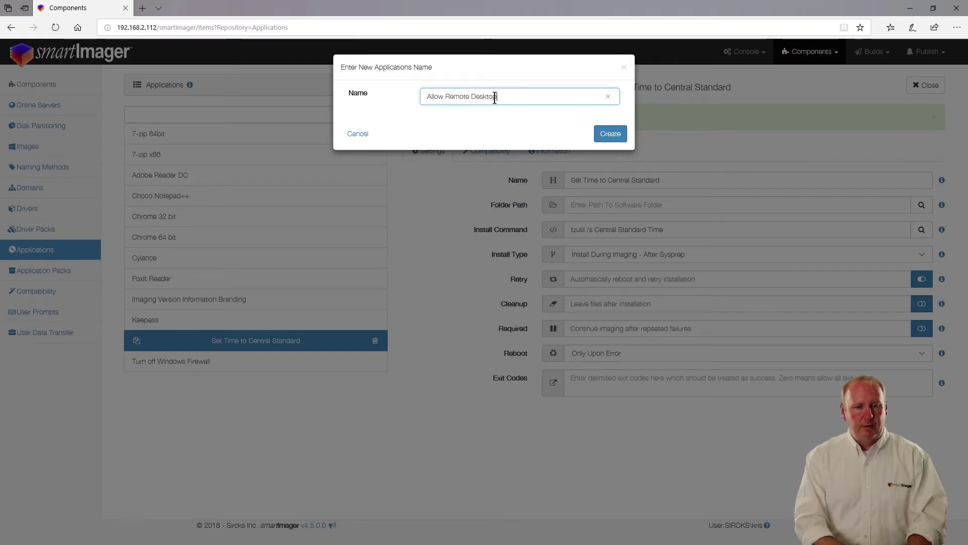
text(top)
key(Return)
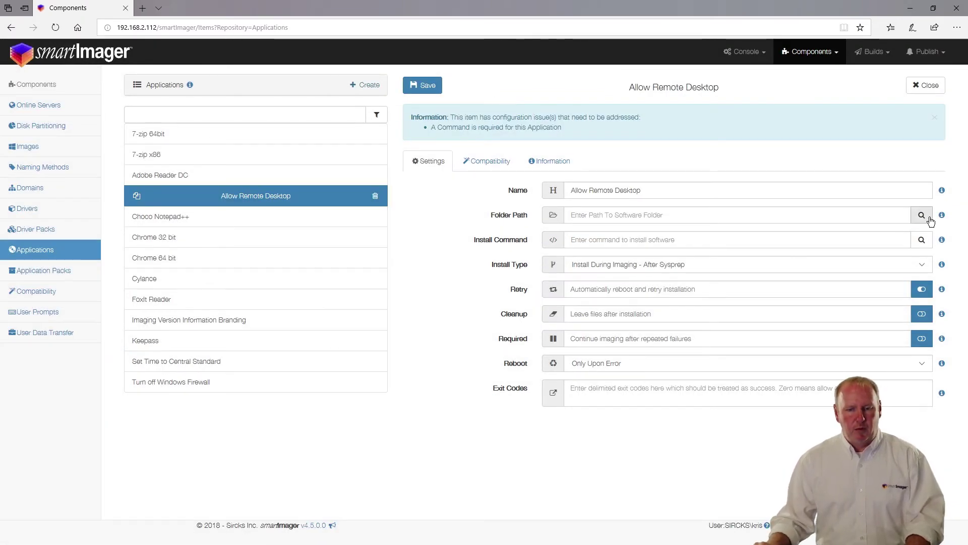
Set the Allow Remote Desktop application's folder path to the repository's scripts folder and choose EnableRemoteDesktop.cmd as its install command.
click(928, 219)
scroll(234, 341, down, 3)
click(135, 344)
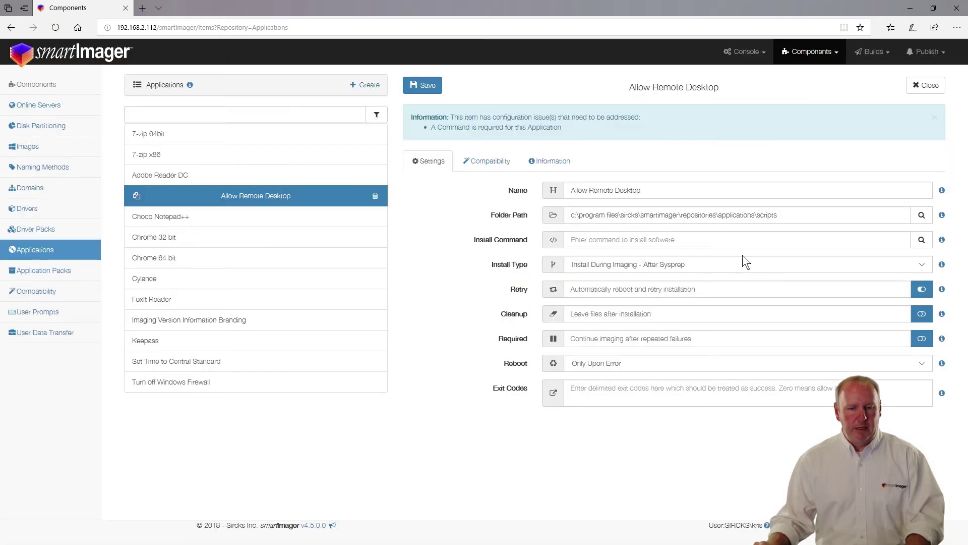
click(922, 240)
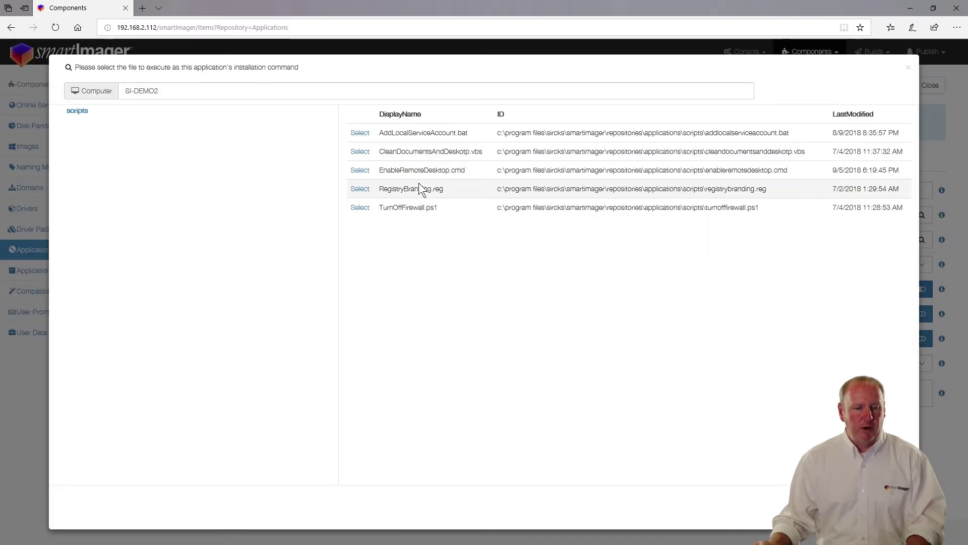
click(360, 170)
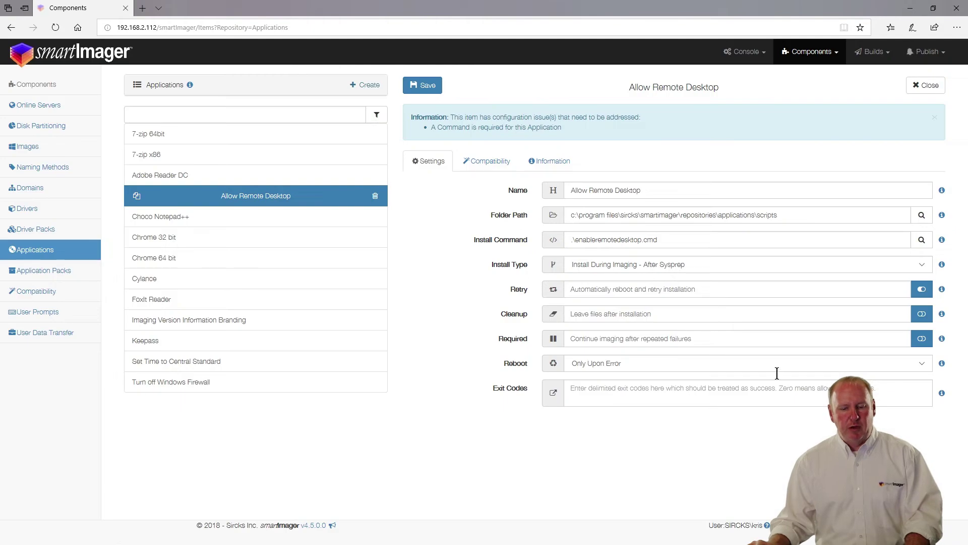
drag(674, 241, 600, 241)
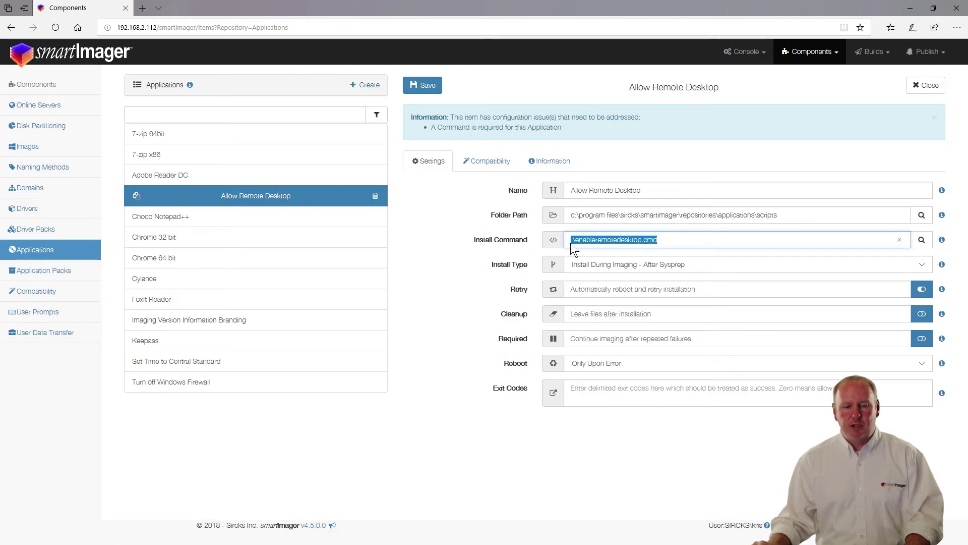
Try CleanDocumentsAndDeskotp.vbs and TurnOffFirewall.ps1 in turn as the install command to examine the generated command lines.
click(922, 239)
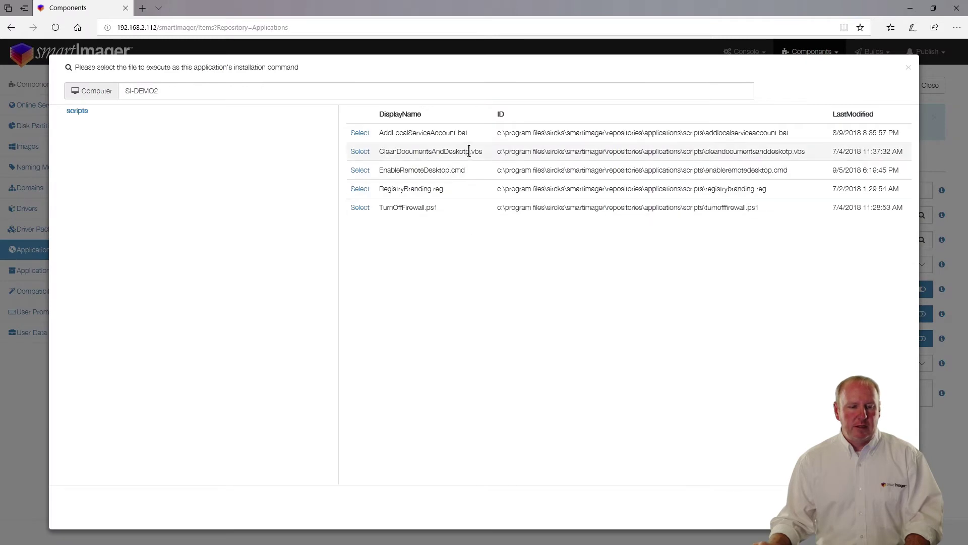
click(360, 151)
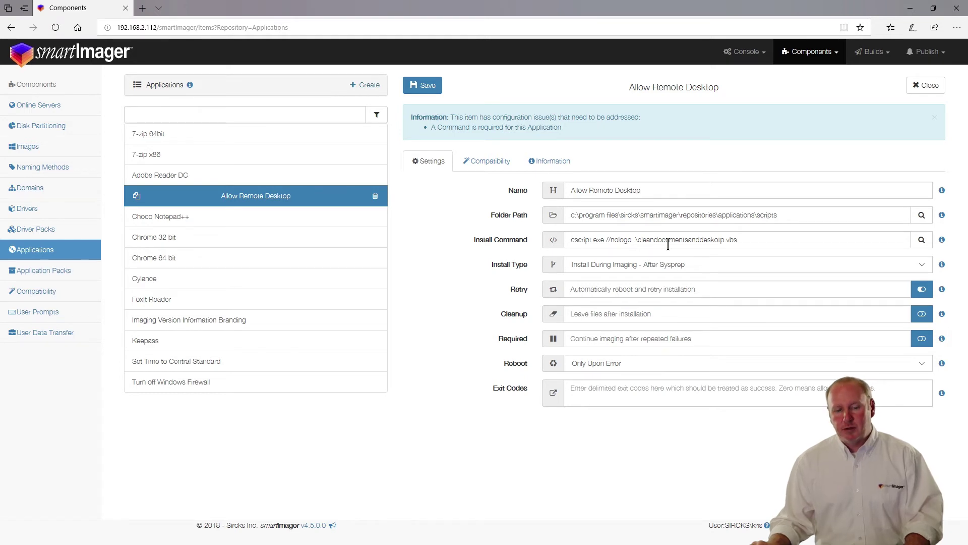
click(922, 240)
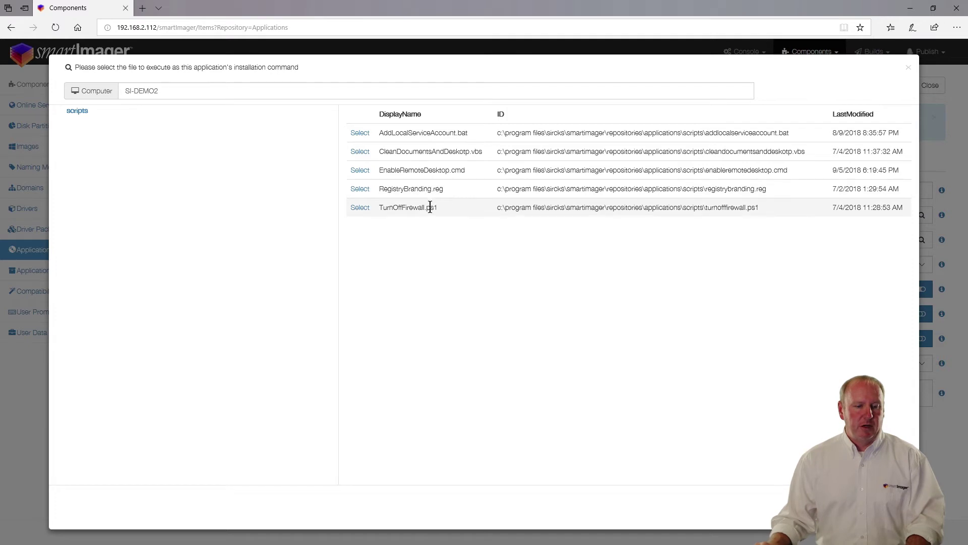
click(360, 211)
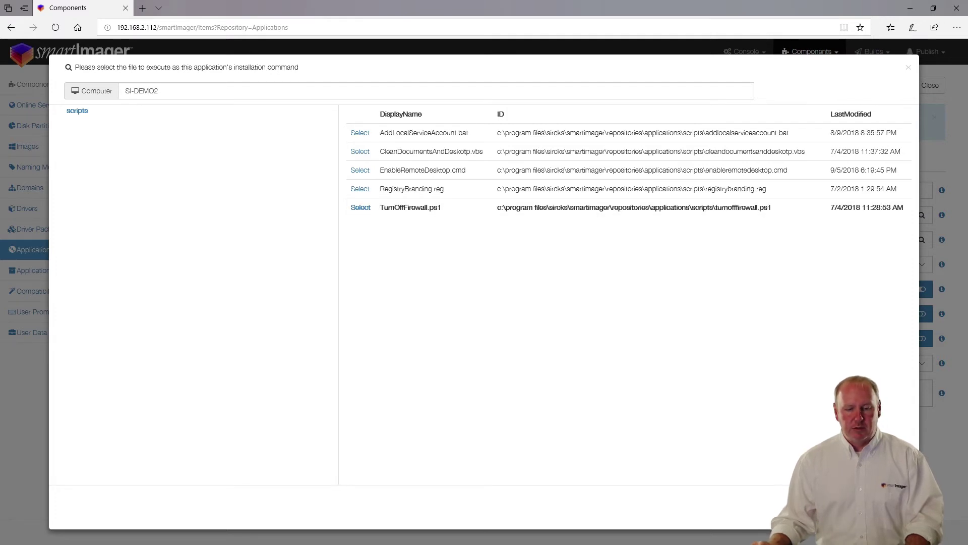
click(360, 207)
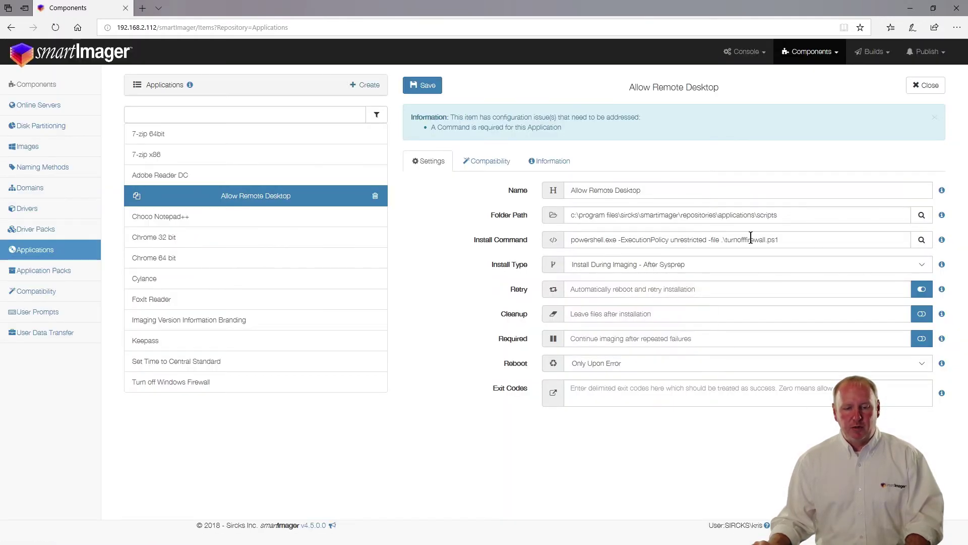
drag(788, 239, 733, 241)
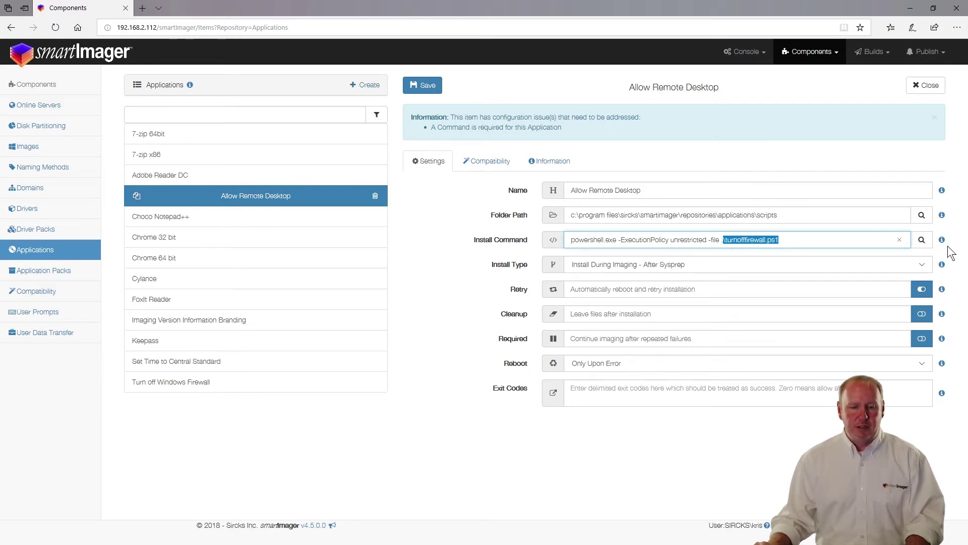
Try RegistryBranding.reg and AddLocalServiceAccount.bat in turn as the install command to examine the generated command lines.
click(924, 240)
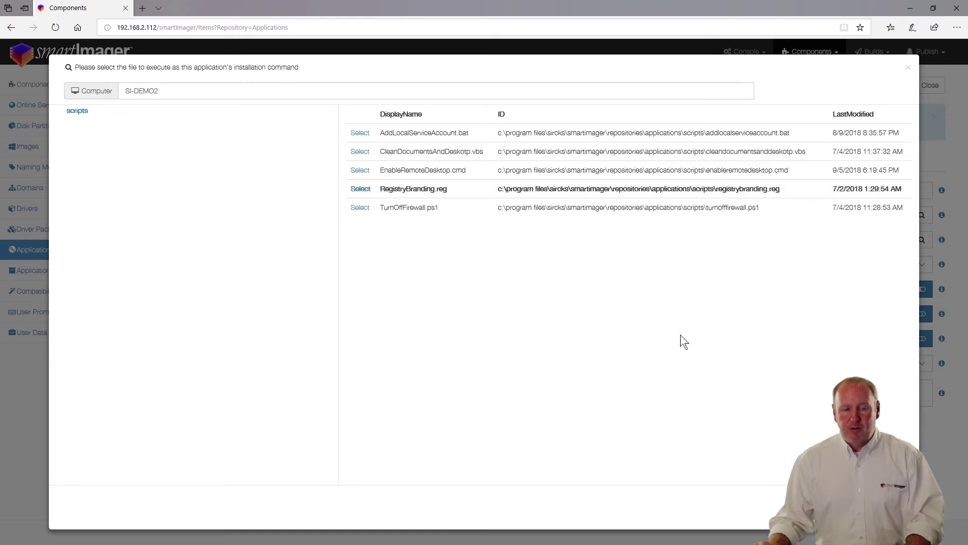
click(361, 188)
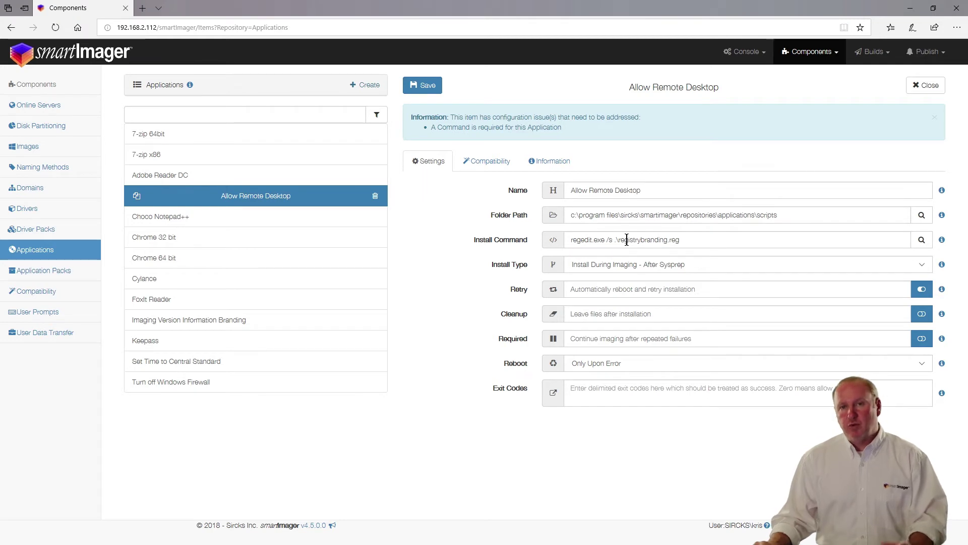
click(921, 242)
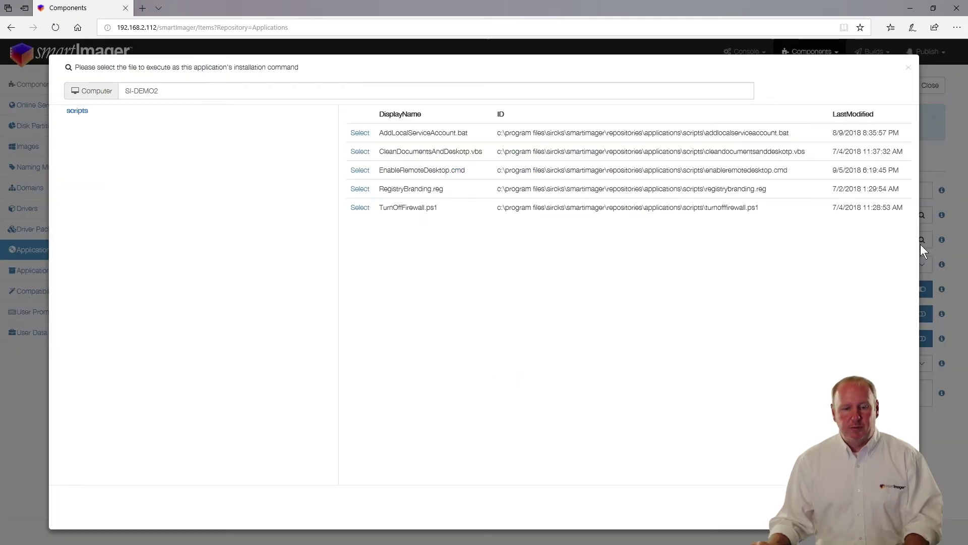
click(360, 133)
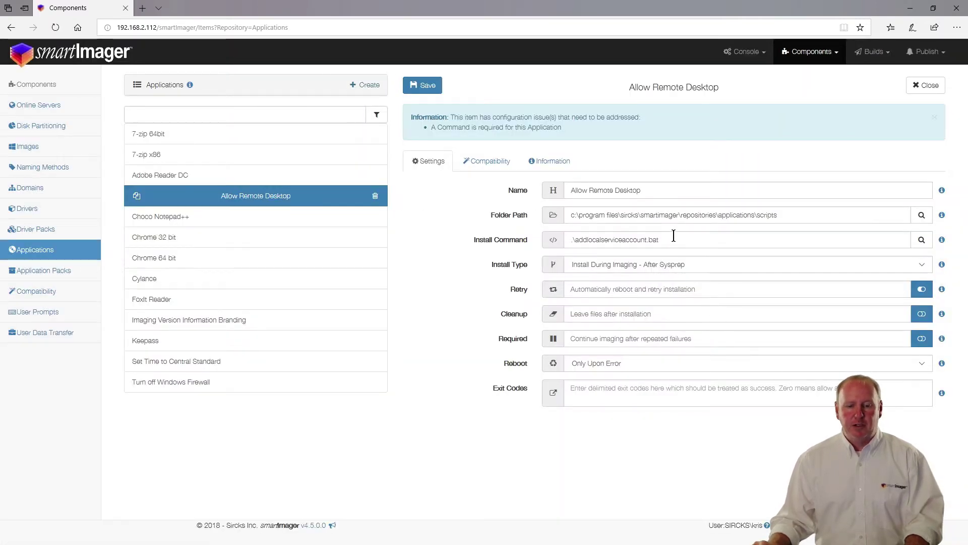
drag(672, 238, 559, 240)
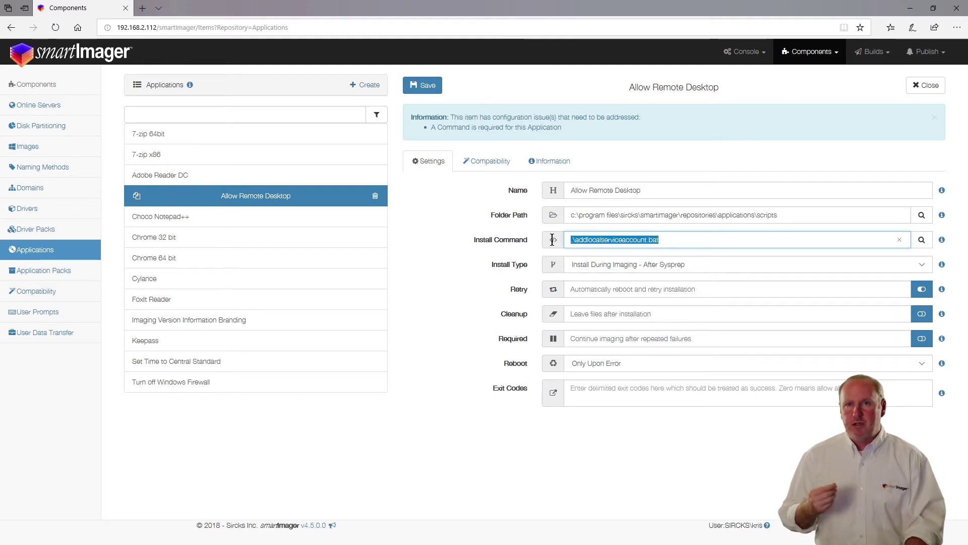
Select EnableRemoteDesktop.cmd as the Allow Remote Desktop install command and save the application.
click(921, 240)
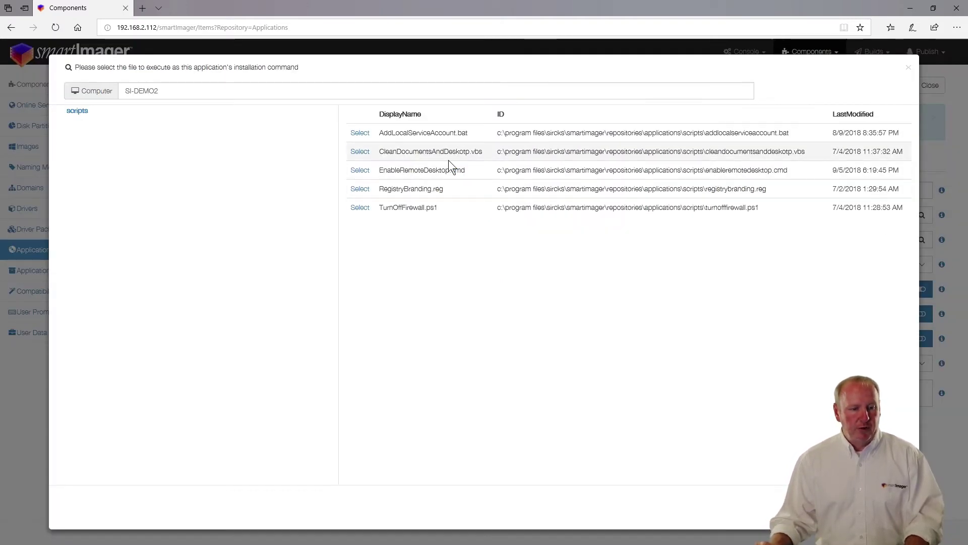
click(360, 170)
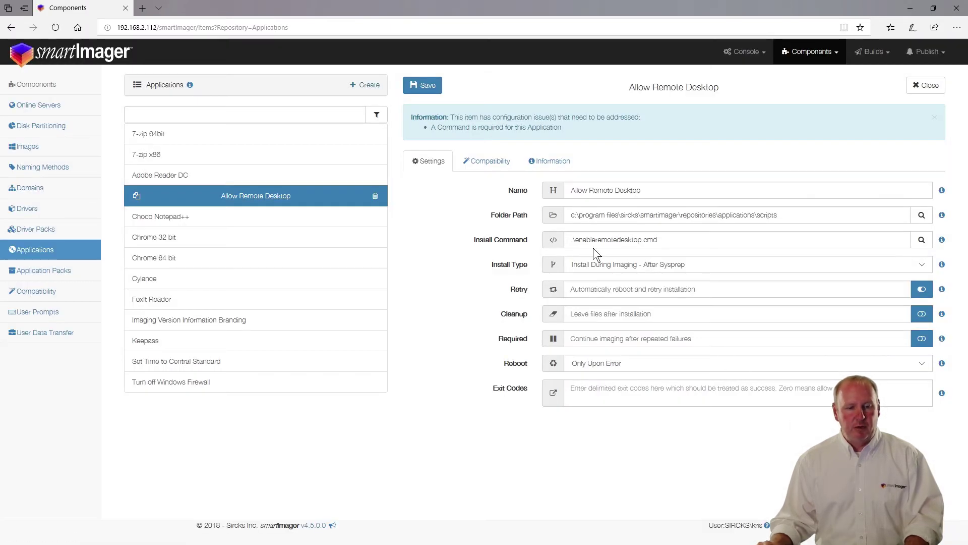
click(414, 87)
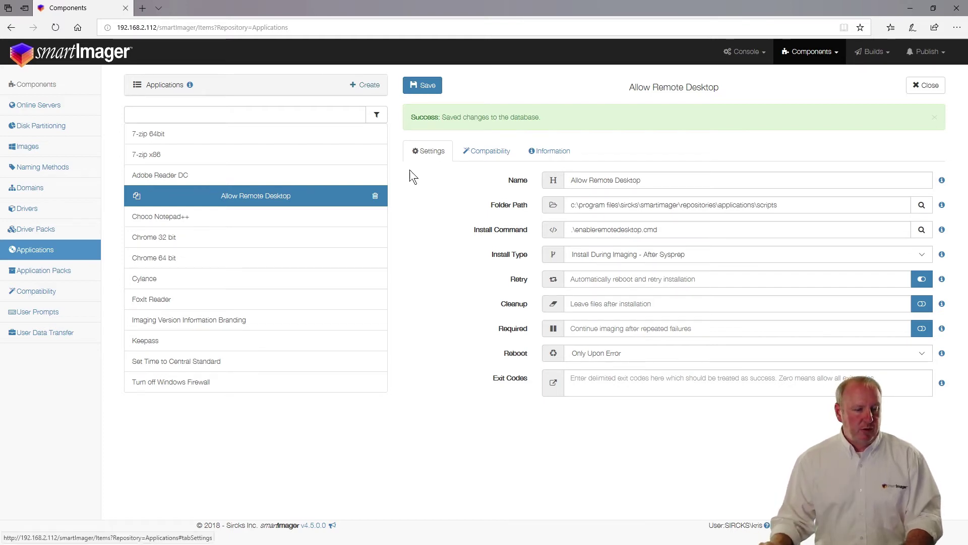
Set the Turn off Windows Firewall application's folder path to the scripts folder and replace its install command with the TurnOffFirewall.ps1 script.
click(288, 386)
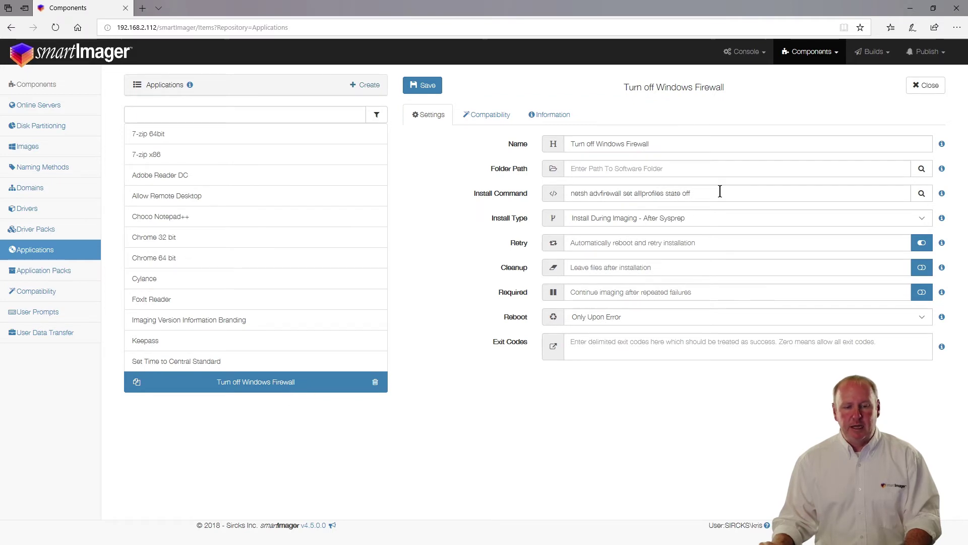
drag(720, 193, 489, 193)
key(Delete)
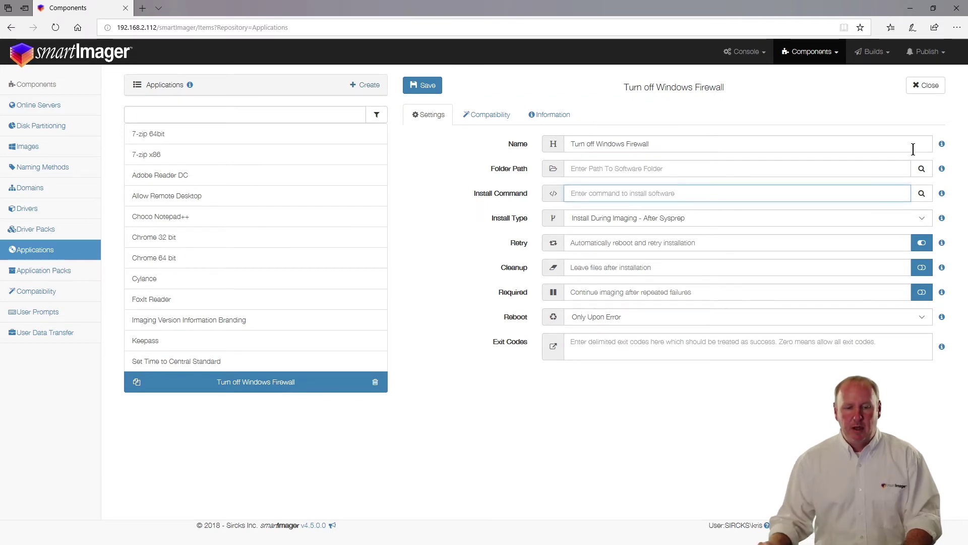
click(922, 169)
scroll(486, 238, down, 3)
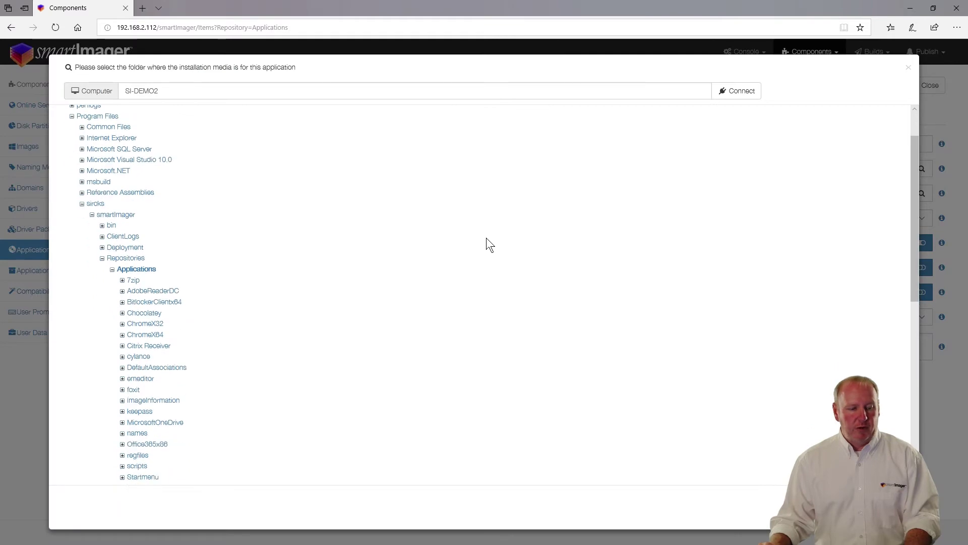
click(134, 348)
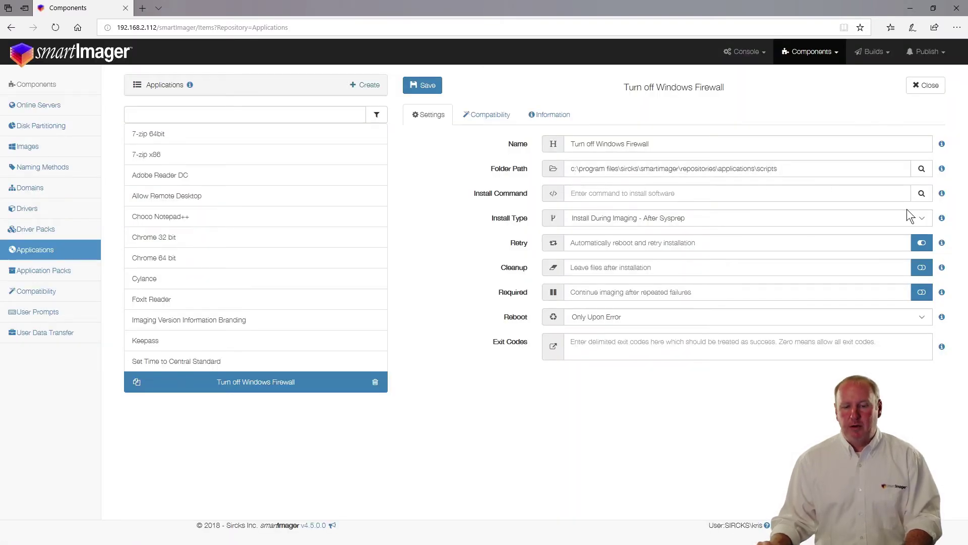
click(922, 193)
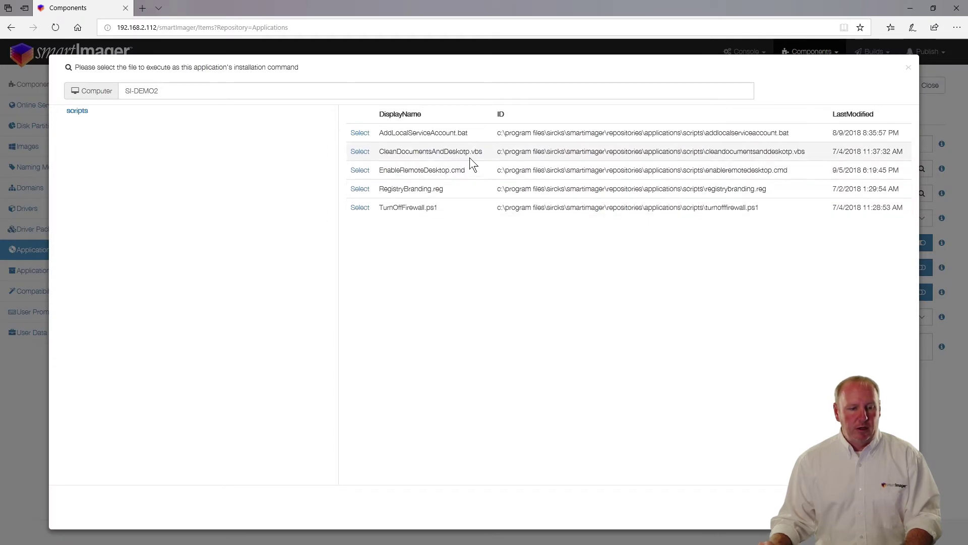
click(356, 208)
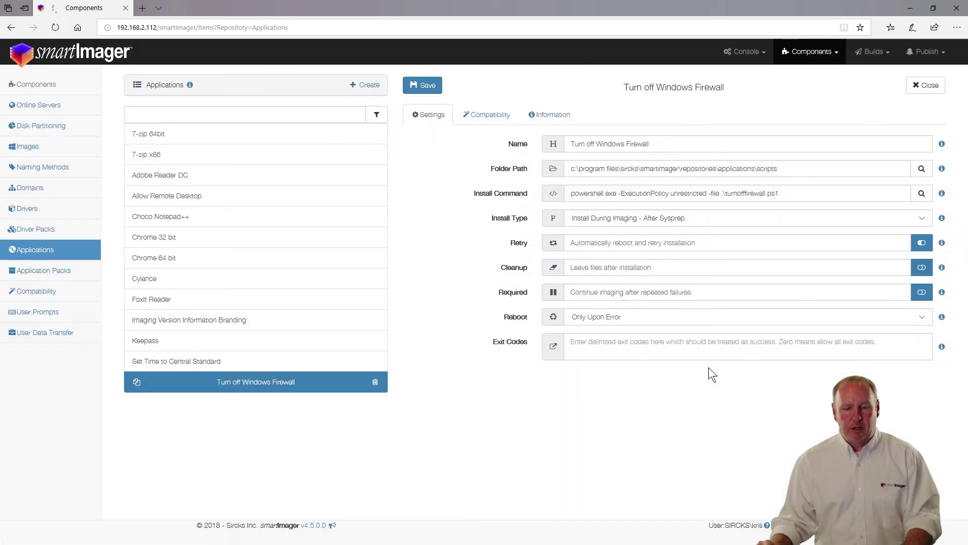
Set the Turn off Windows Firewall application to delete all files after installation, then save and close it.
click(418, 87)
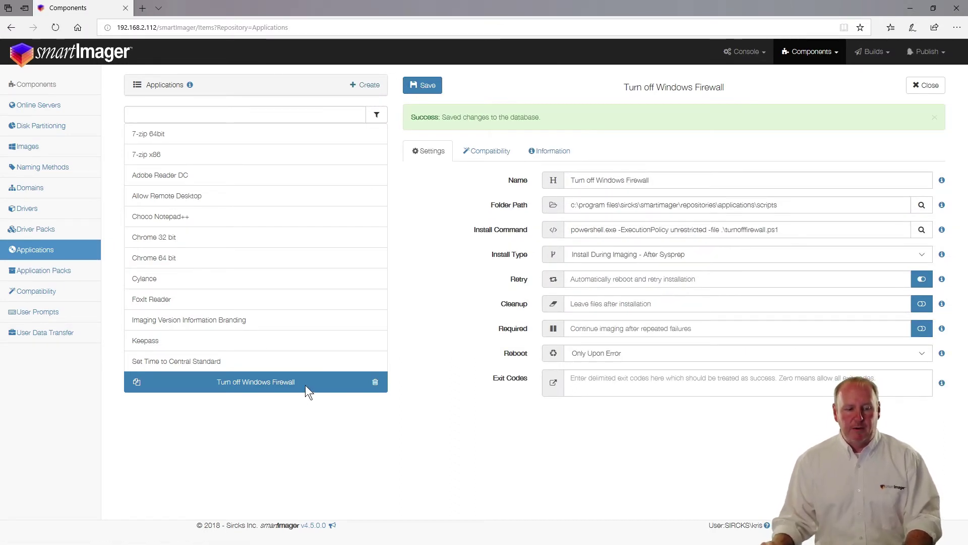
drag(789, 201, 758, 204)
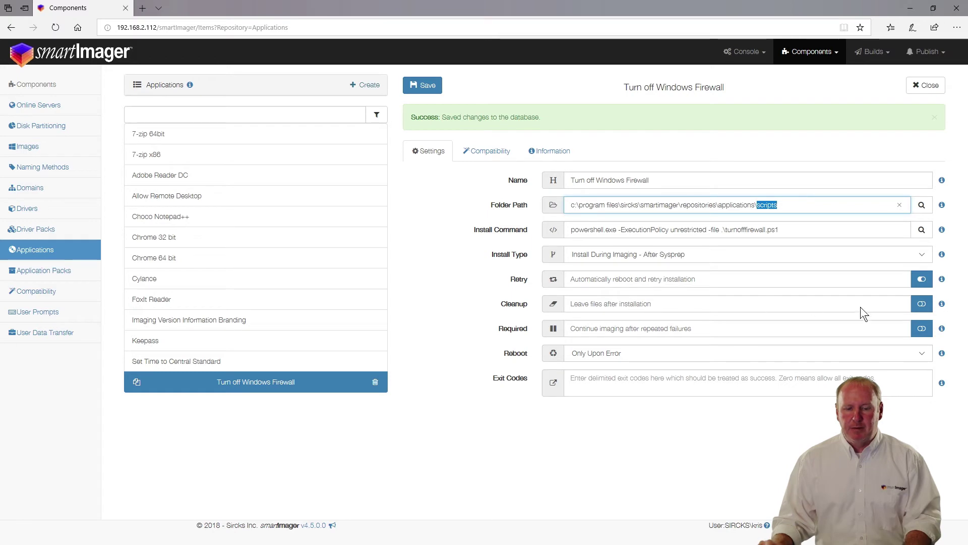
click(922, 303)
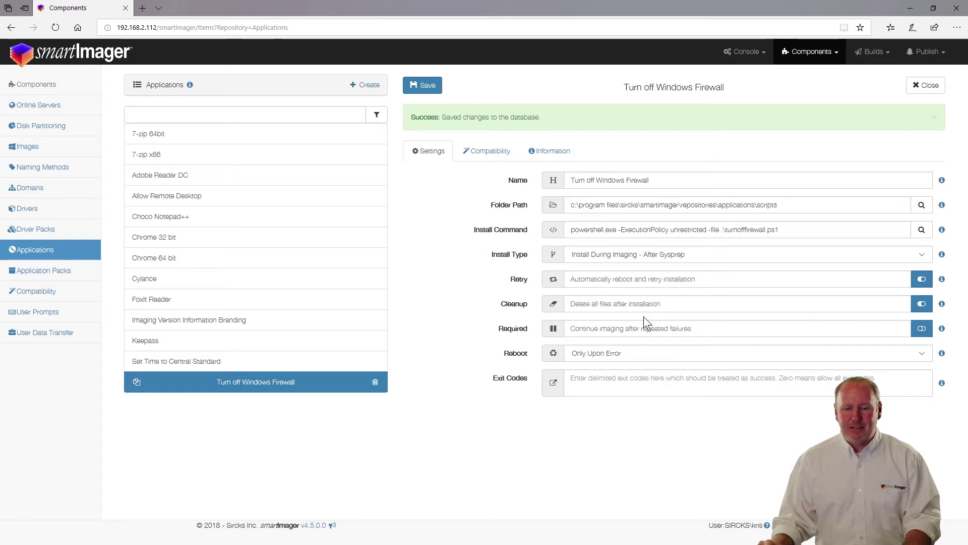
click(423, 85)
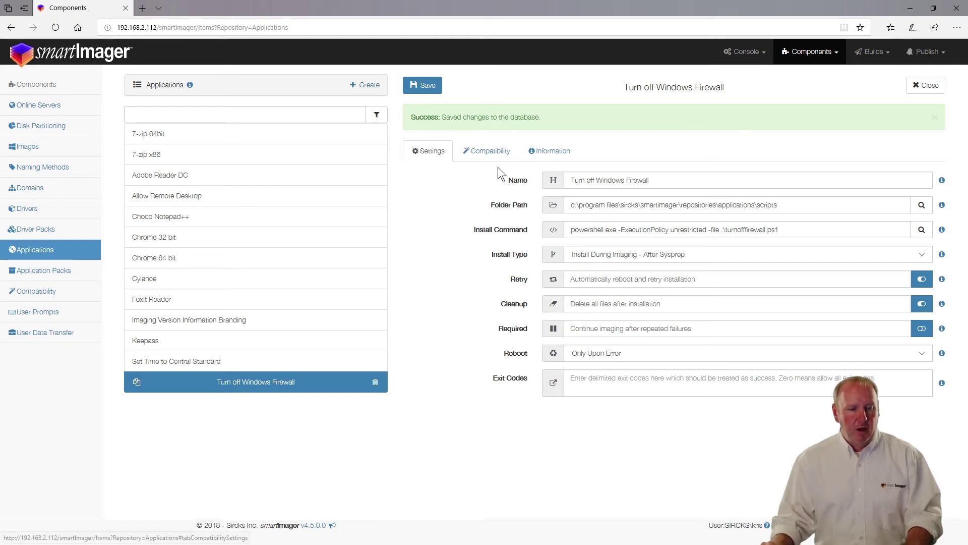
click(936, 90)
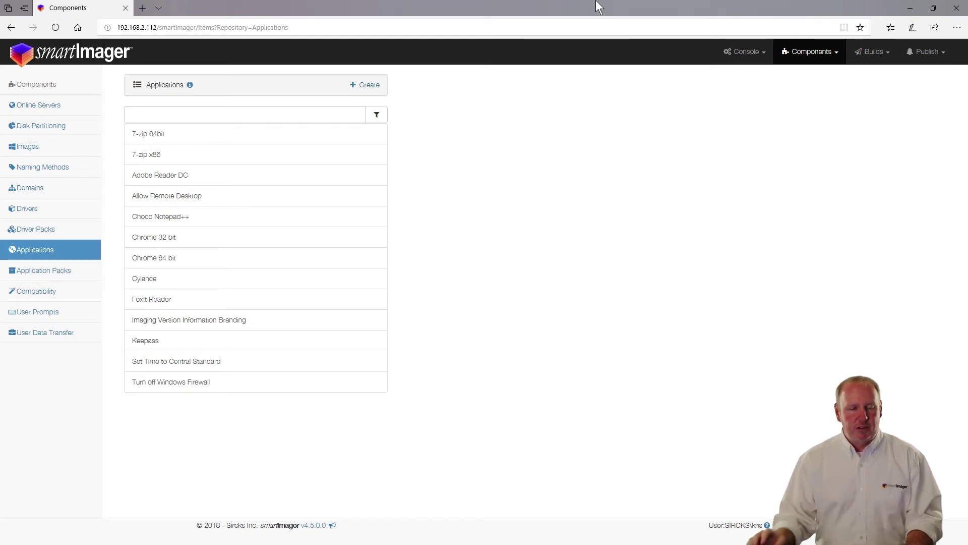
Create a new application named Install Chocolatey.
click(365, 86)
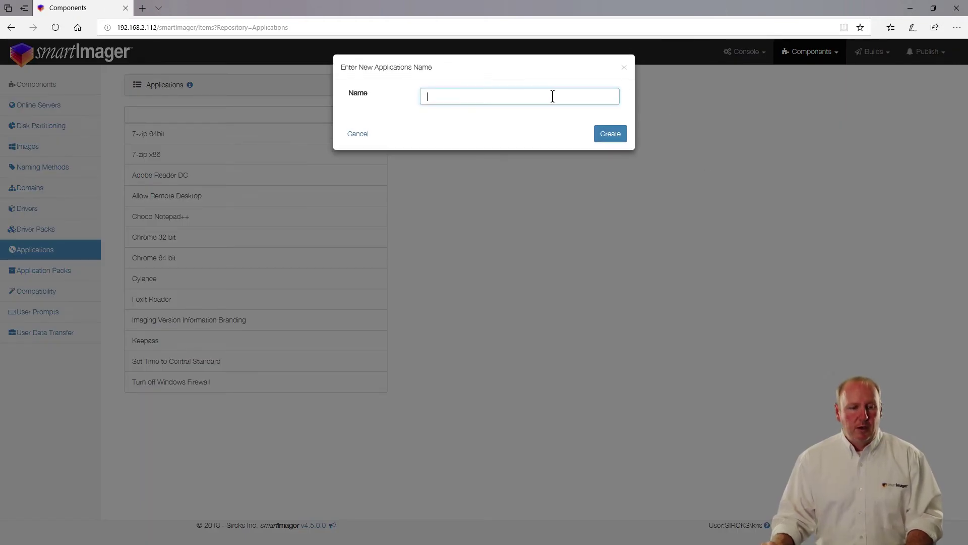
text(Install Chocolatey)
key(Return)
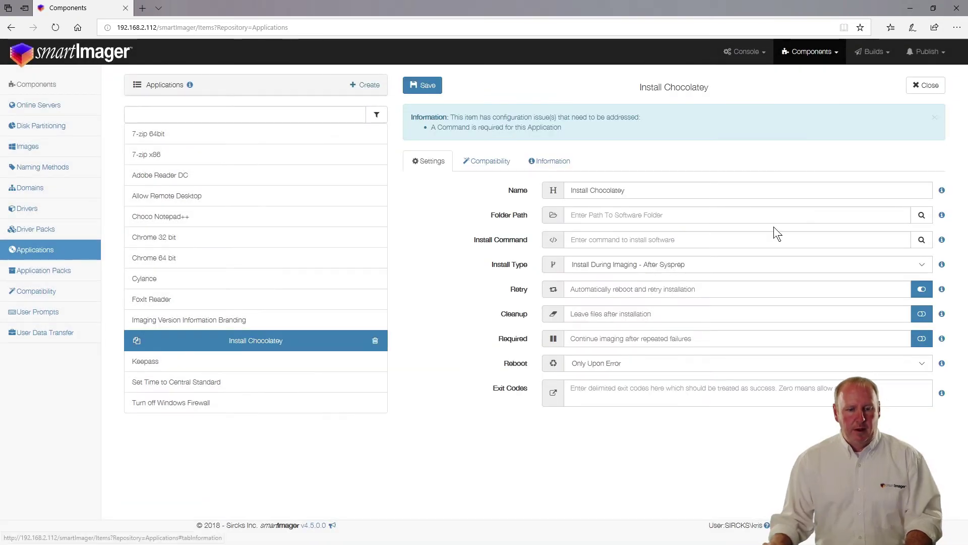
Set Install Chocolatey's folder path to the Chocolatey folder, choose chocolateyinstall.ps1 as its install command, and save.
click(922, 214)
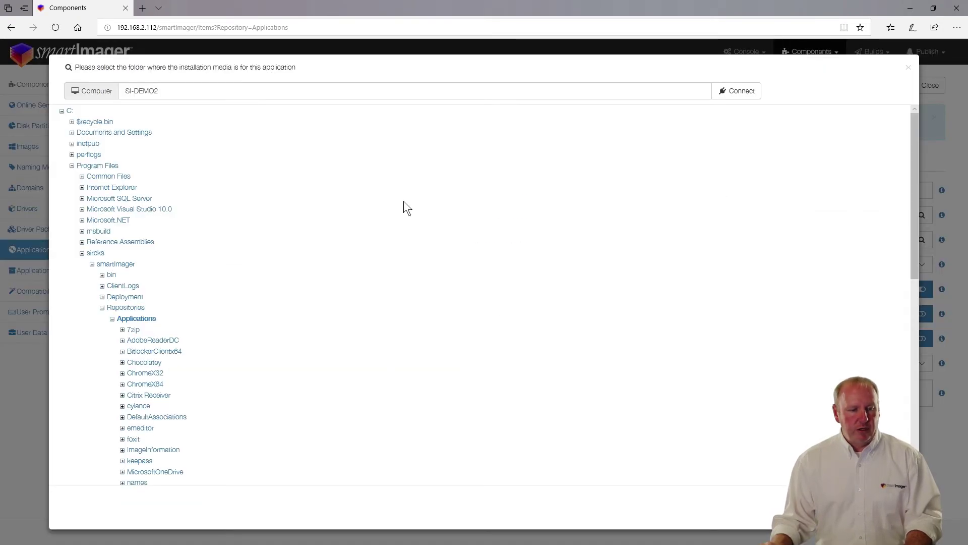
click(144, 362)
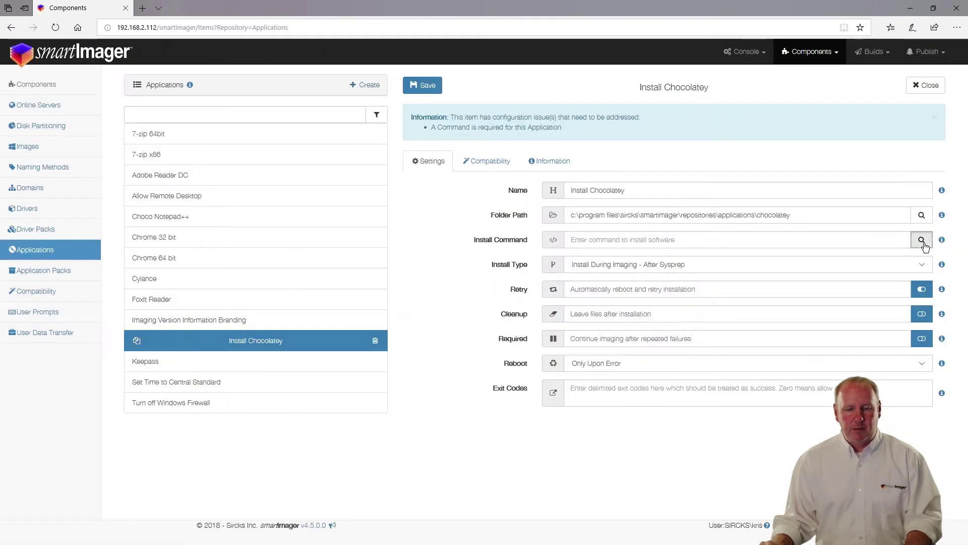
click(922, 241)
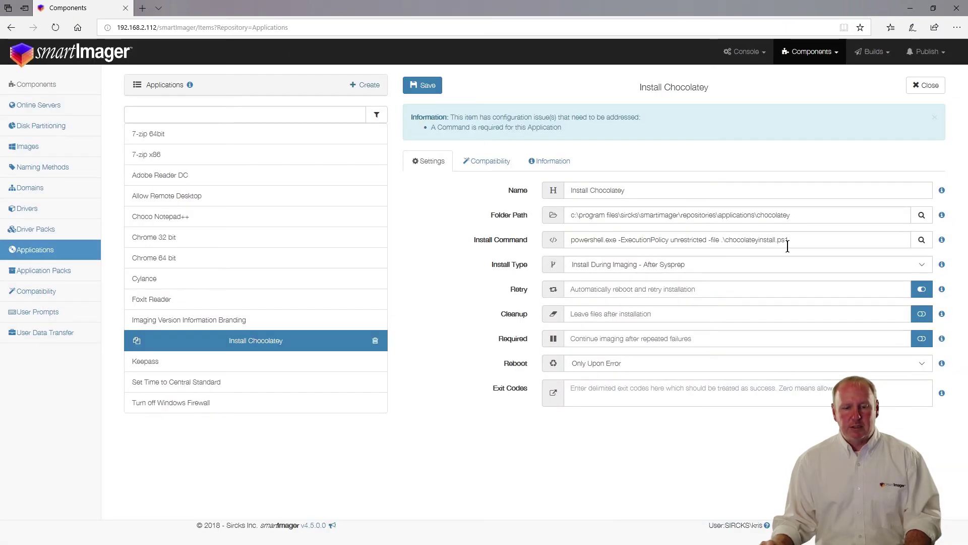
click(426, 88)
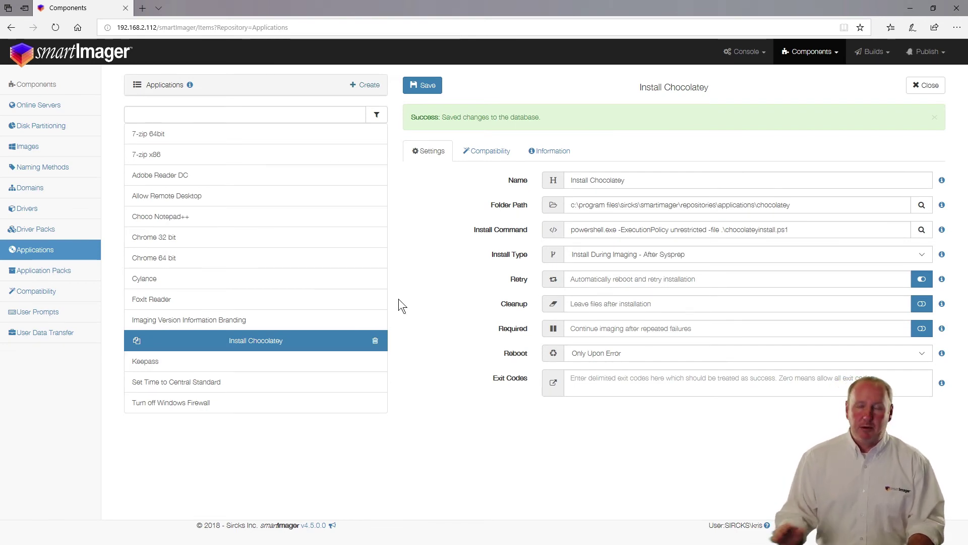
Create a new application named Firefox - choco.
click(369, 85)
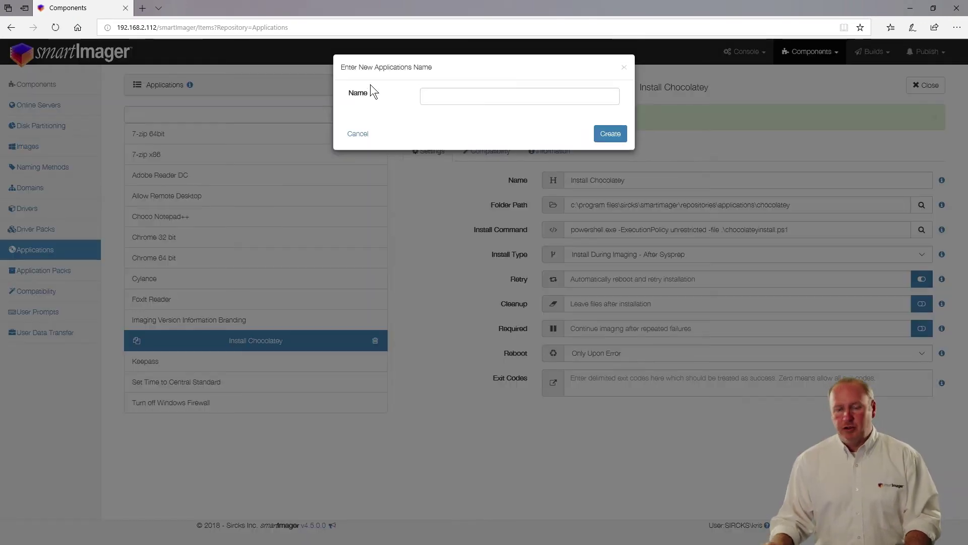
click(426, 95)
text(Firefox - choco)
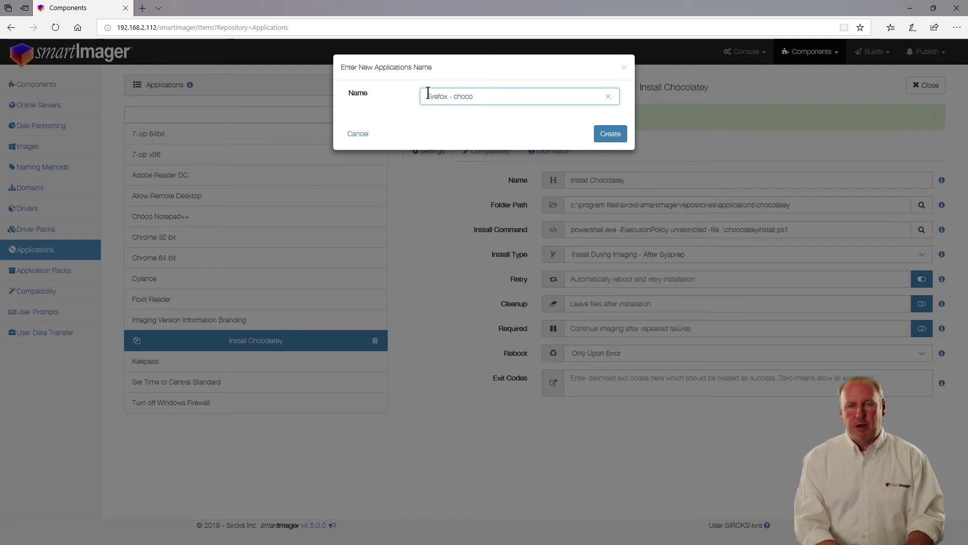
key(Return)
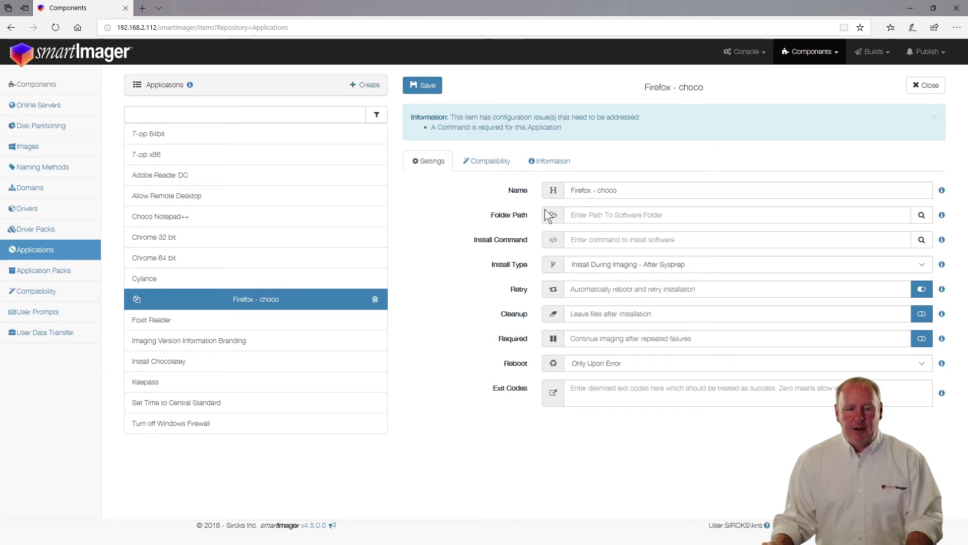
Set the Firefox - choco install command to "choco install firefox -y" and save the application.
click(698, 239)
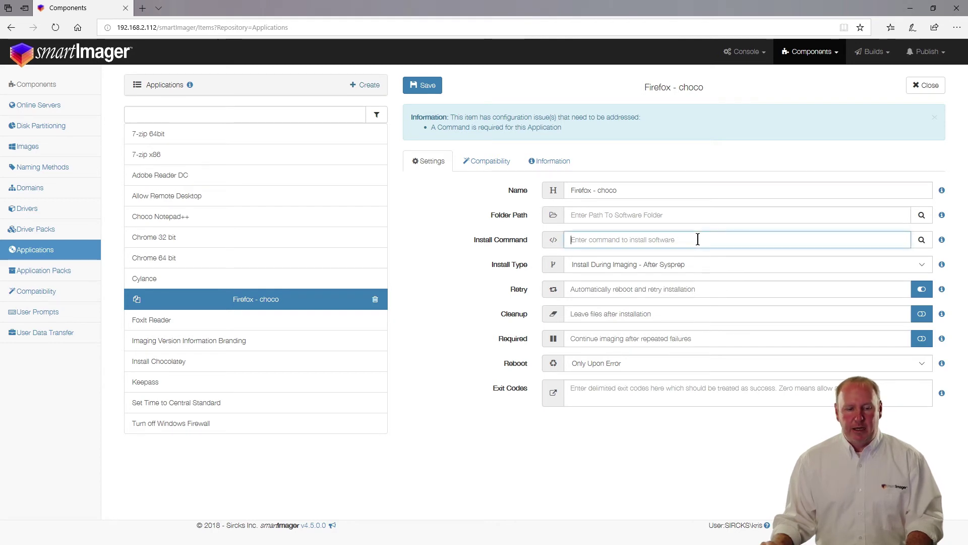
text(cho)
key(BackSpace)
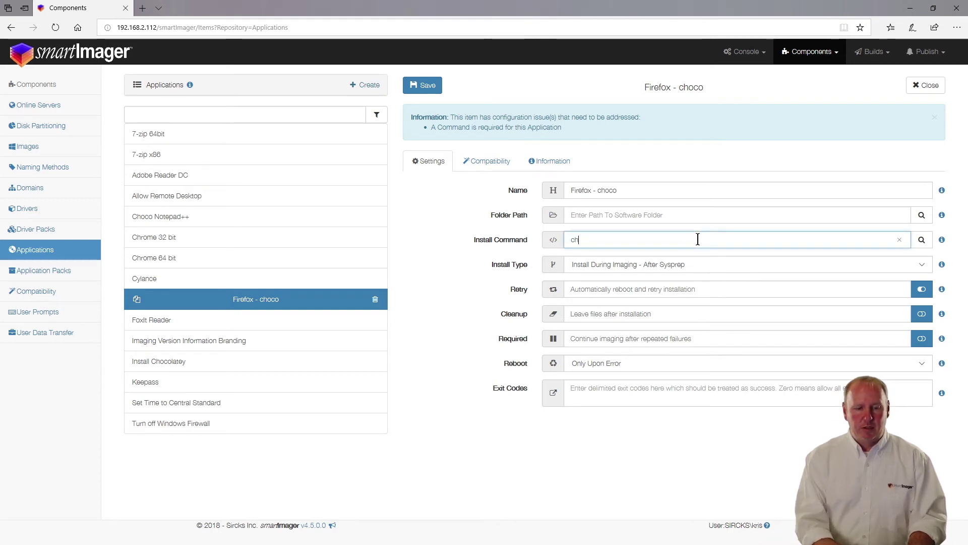
key(BackSpace)
text(hoco install fire)
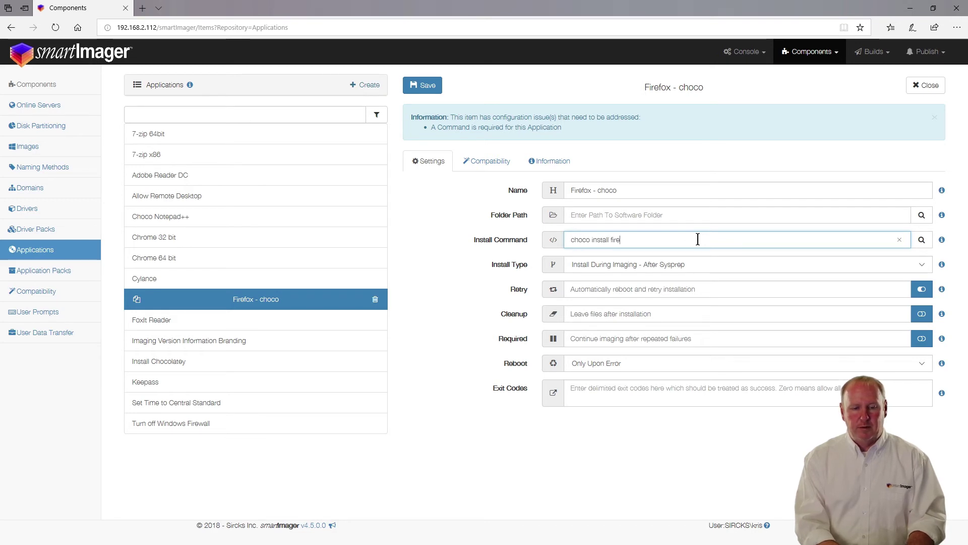
text(fox -y)
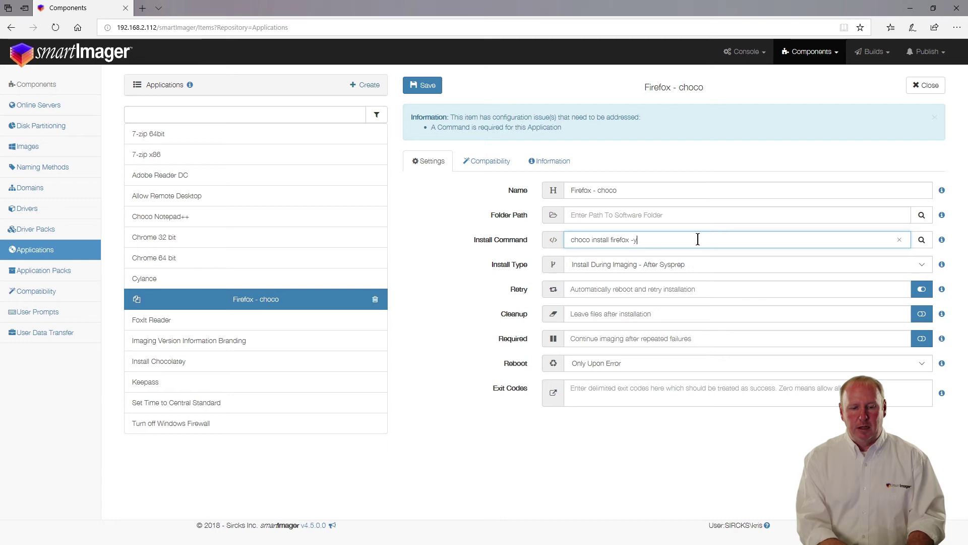
click(412, 88)
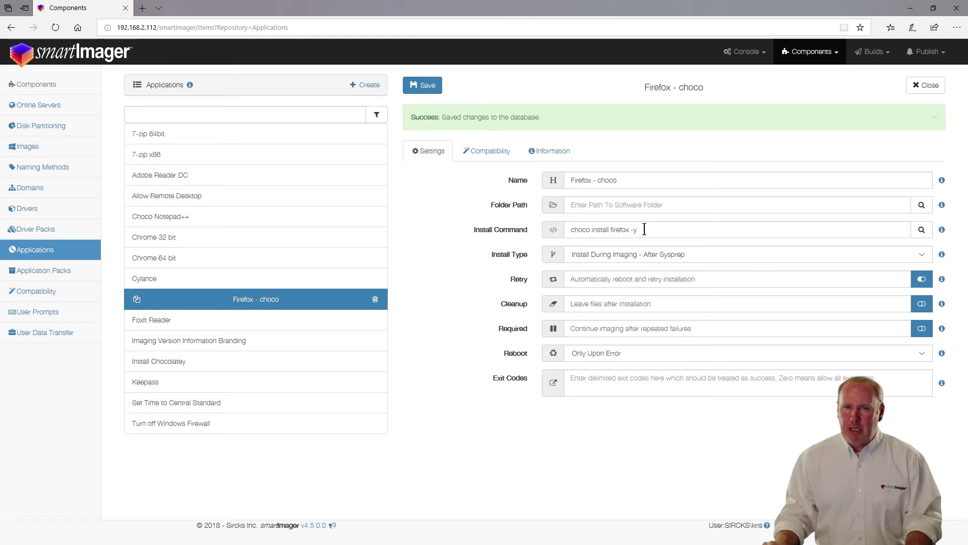
Prefix the Firefox - choco install command with "cmd /c" so it reads "cmd /c choco install firefox -y".
drag(645, 229, 572, 230)
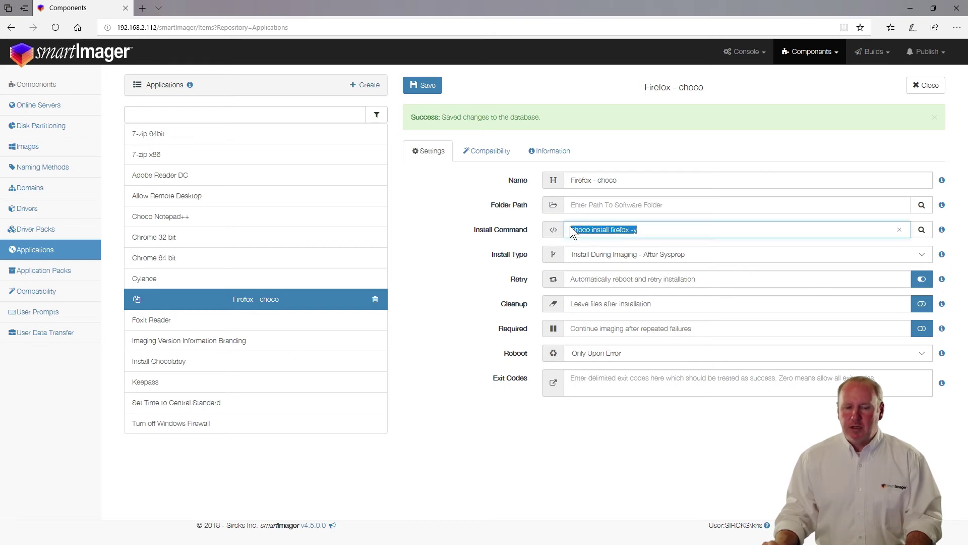
click(646, 229)
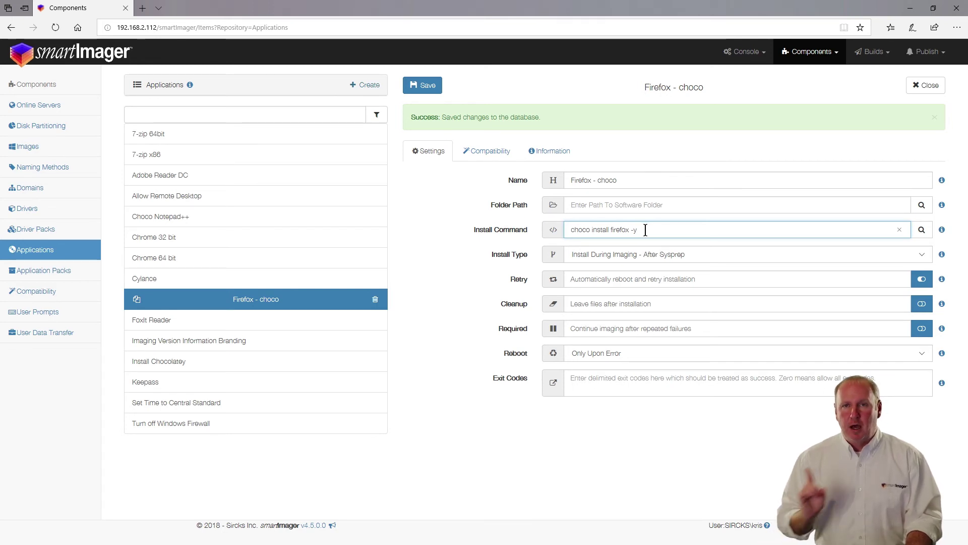
click(570, 232)
text(cmd /c)
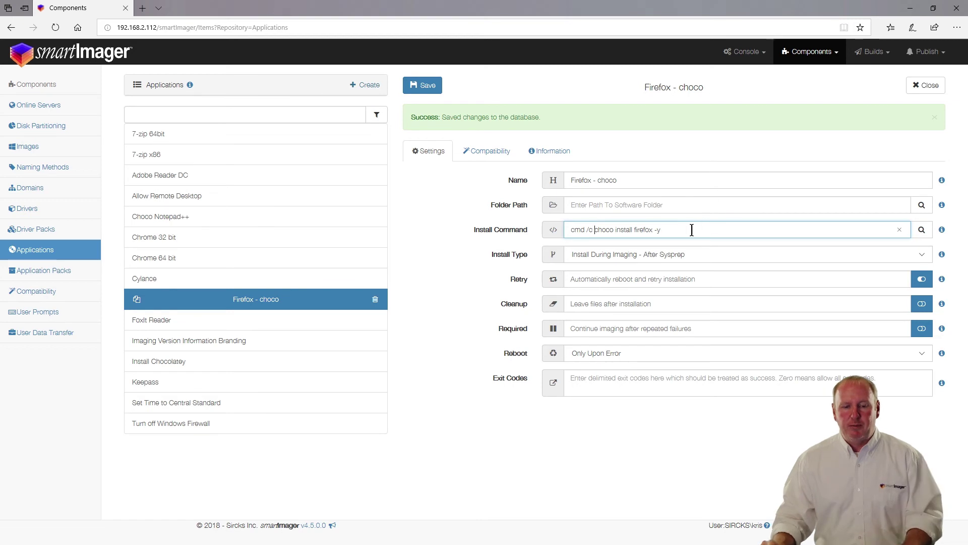
drag(692, 229, 546, 236)
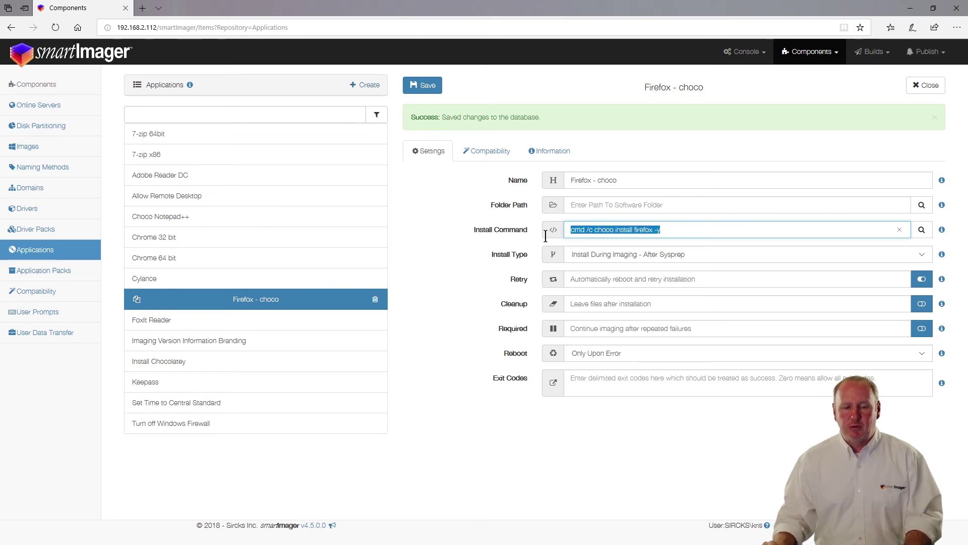
click(596, 230)
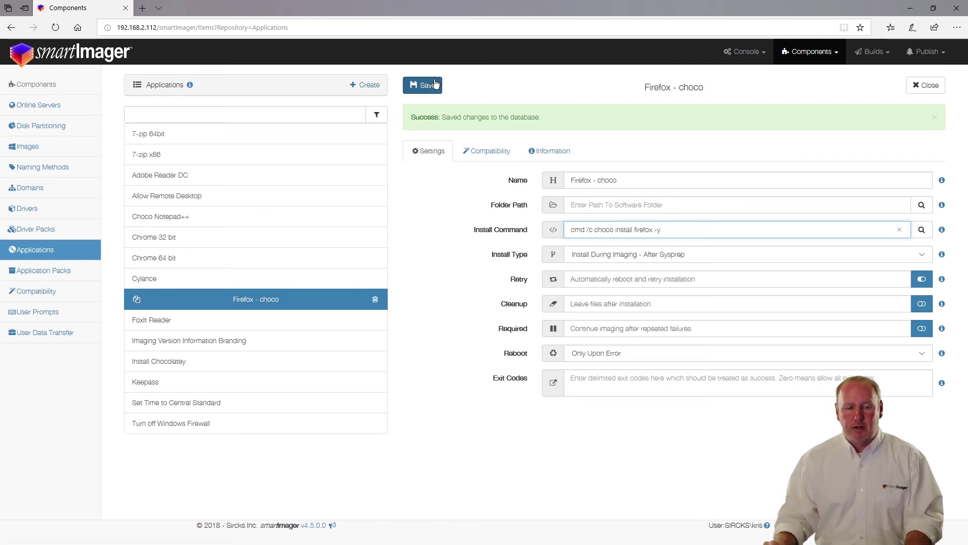
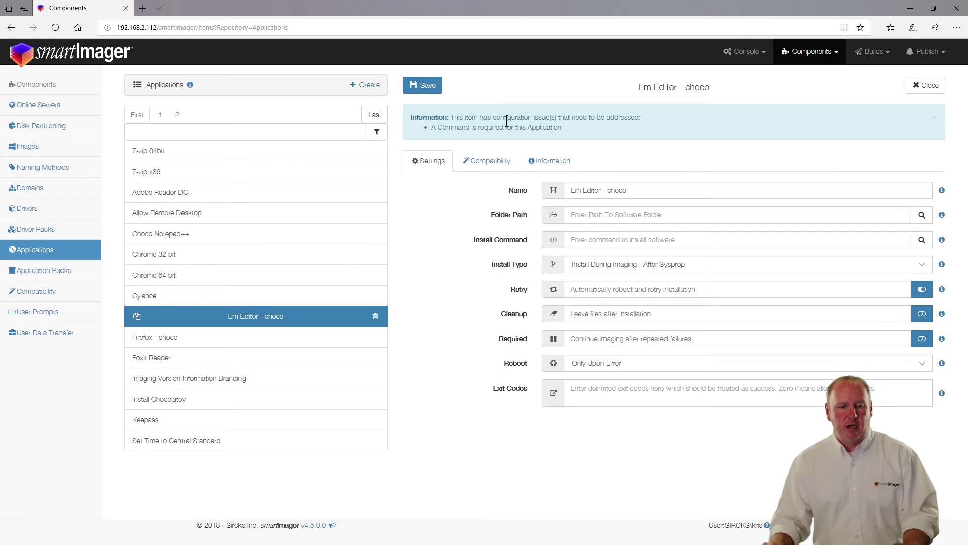
Set Em Editor - choco's folder path to the emeditor folder and its install command to "choco install emedit -source c:\apps\emeditor -y".
click(921, 215)
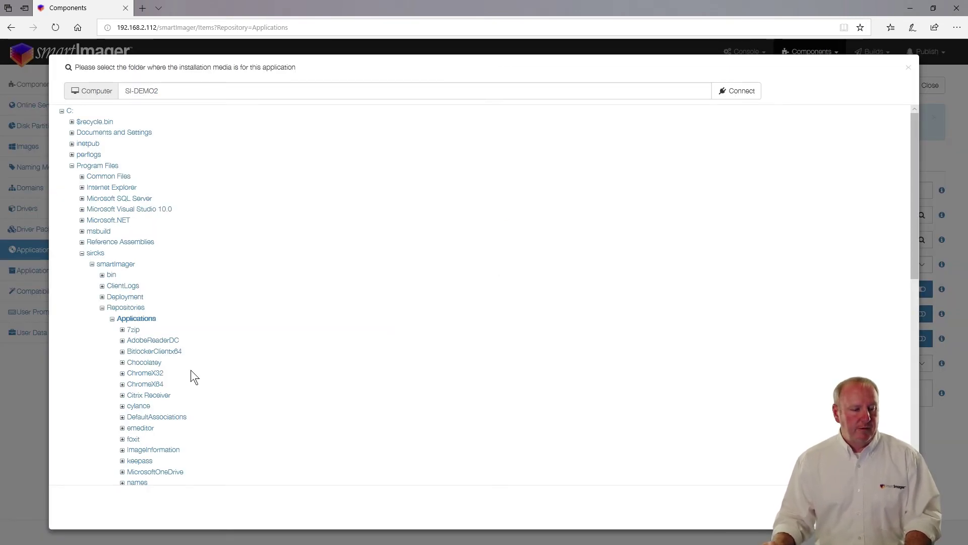
click(282, 428)
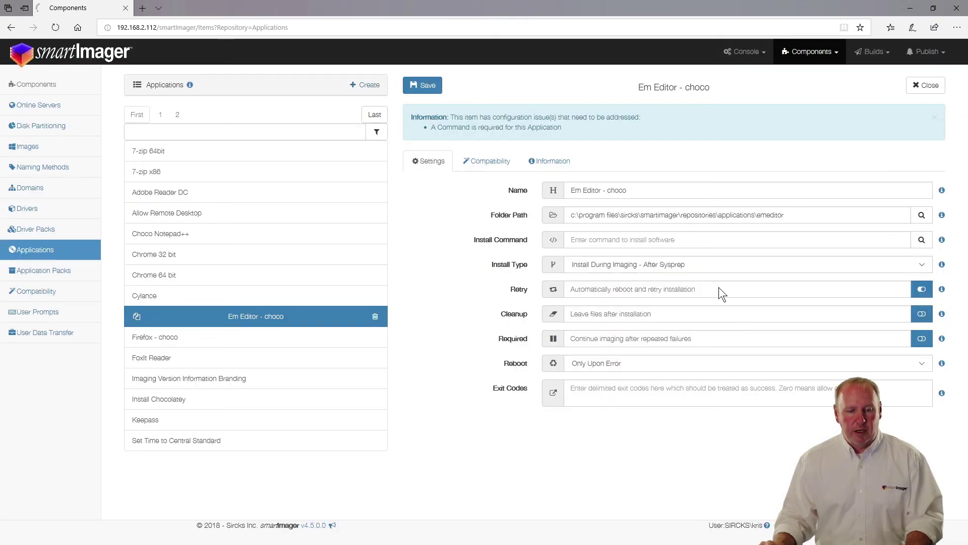
click(812, 238)
text(choco install emedit )
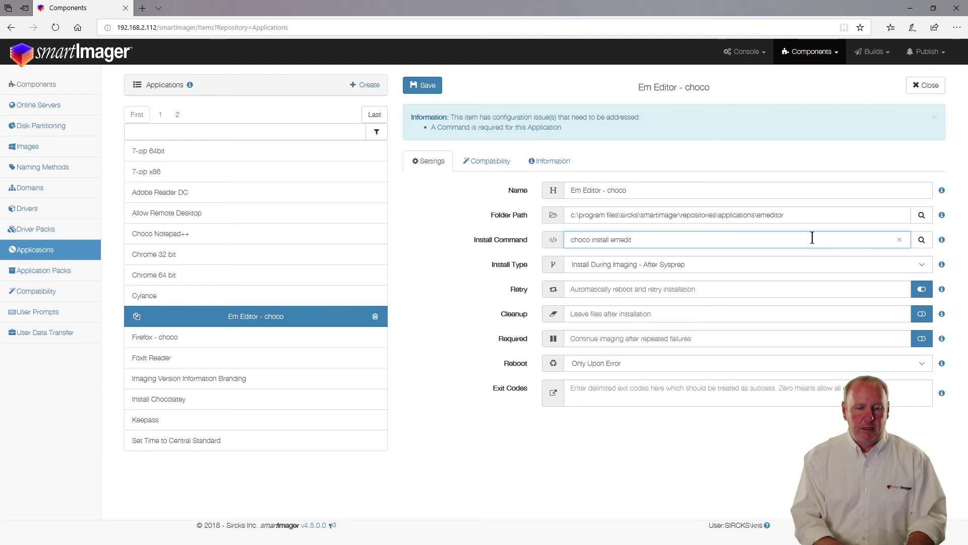
text(-sour)
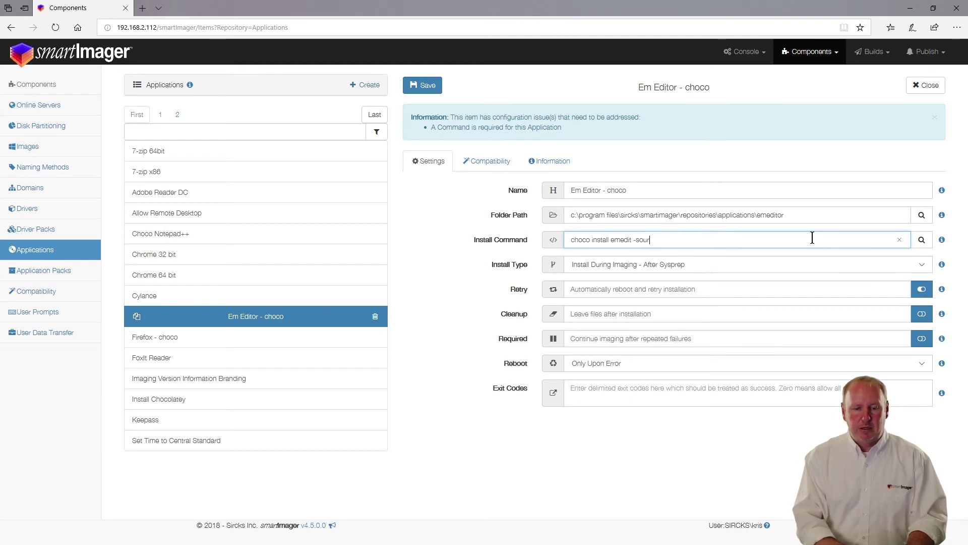
text(ce c:\)
text(apps\)
text(emed)
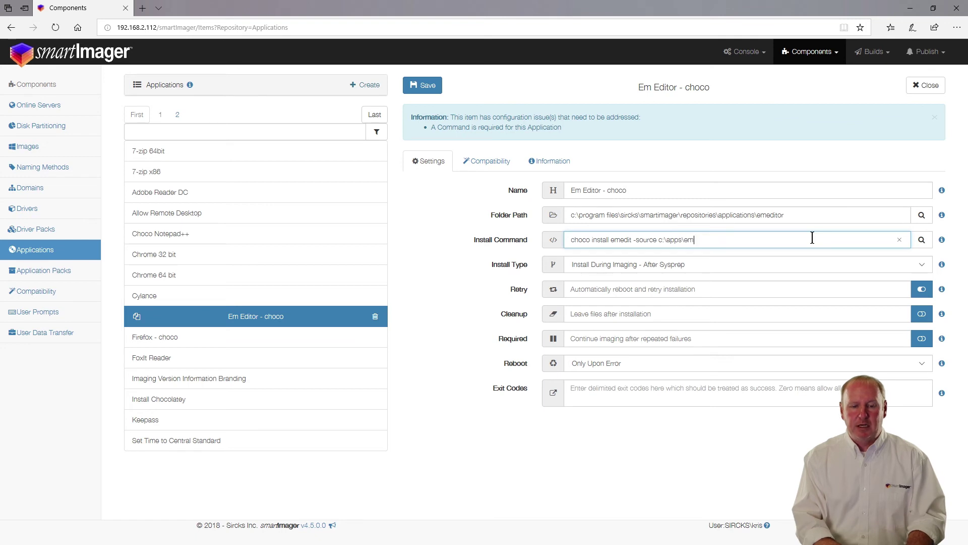
text(itor -y)
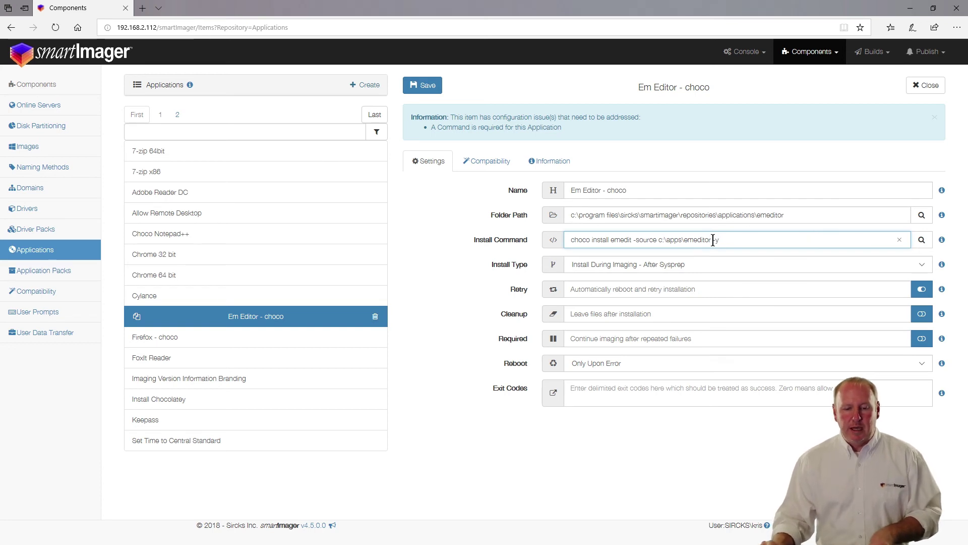
drag(712, 239, 661, 242)
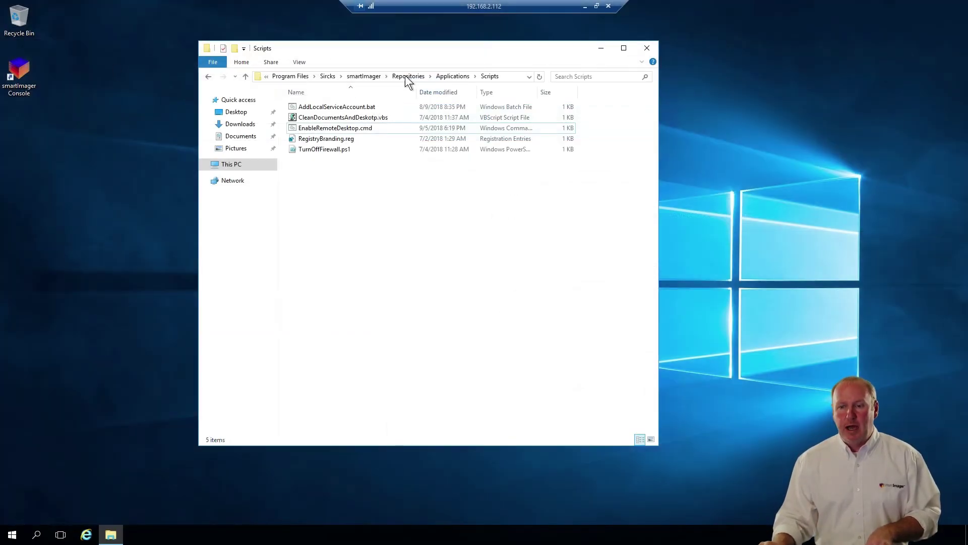
Switch to File Explorer on the server and examine the package file in the EMEditor folder under Applications.
click(441, 73)
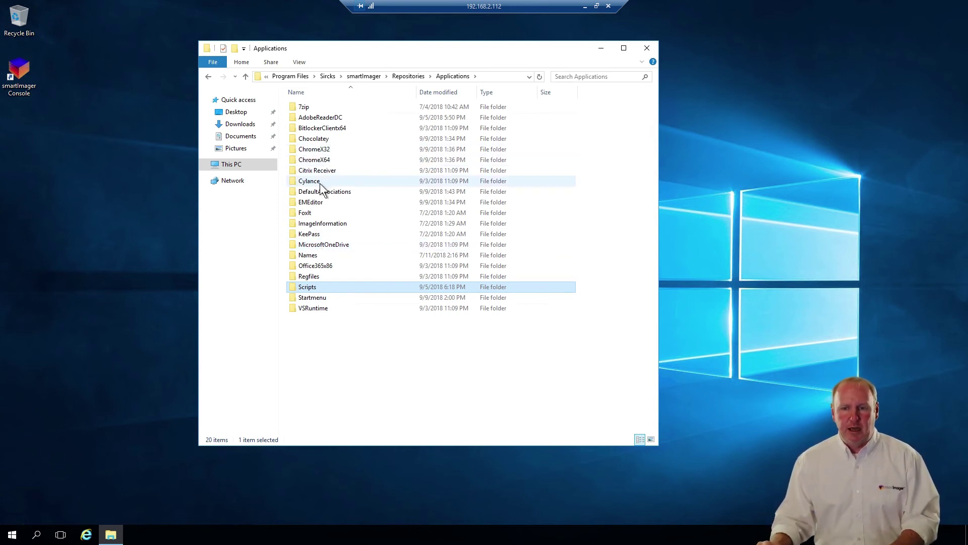
double_click(320, 205)
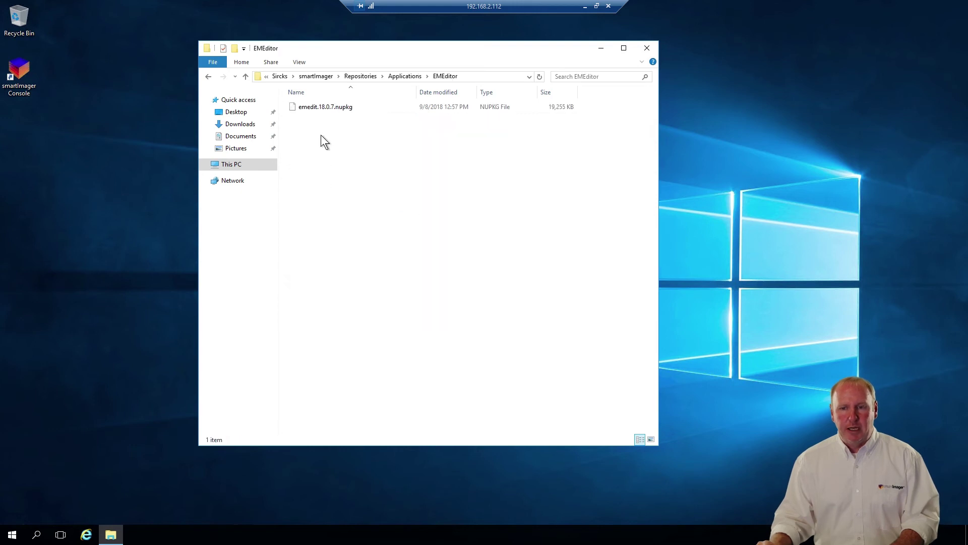
click(324, 108)
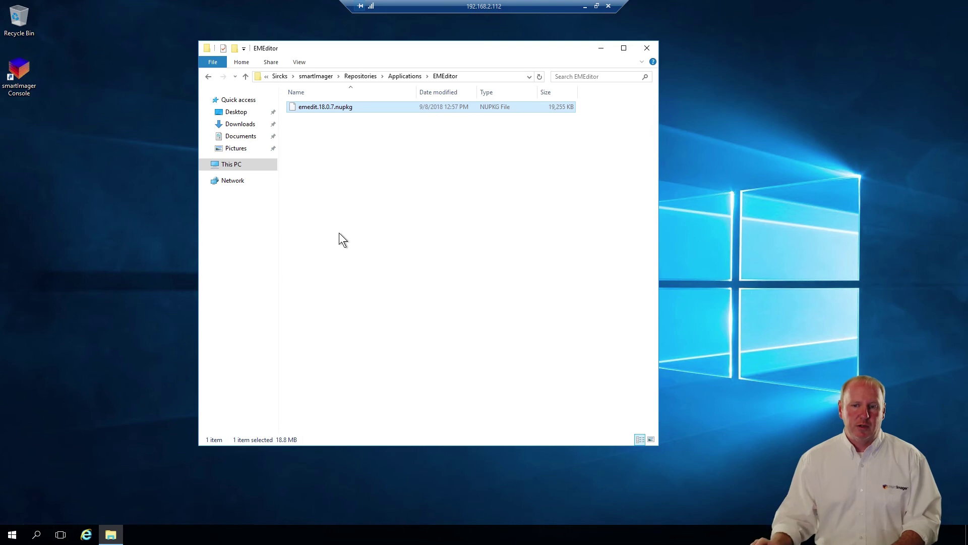
Switch back to smartImager, review the package name in Em Editor - choco's install command and save the application.
click(601, 49)
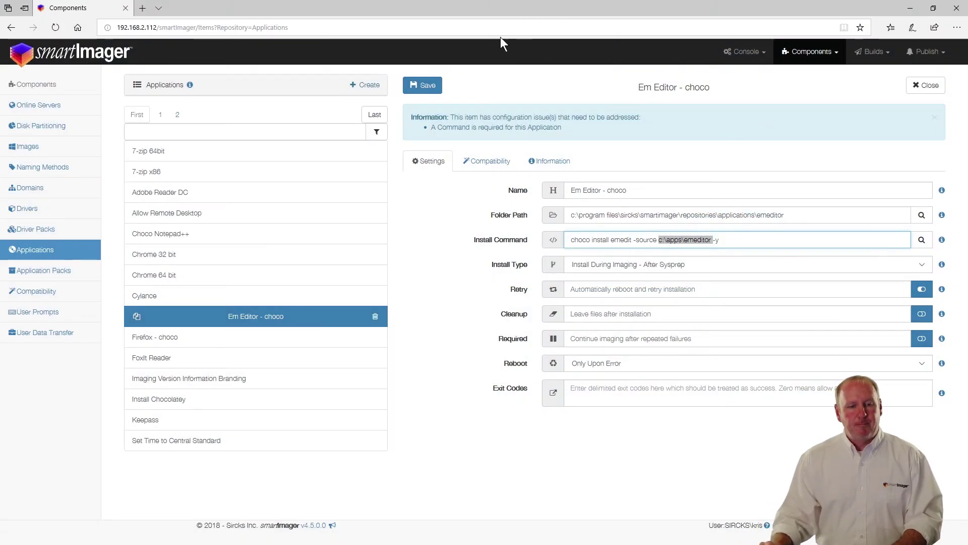
click(752, 241)
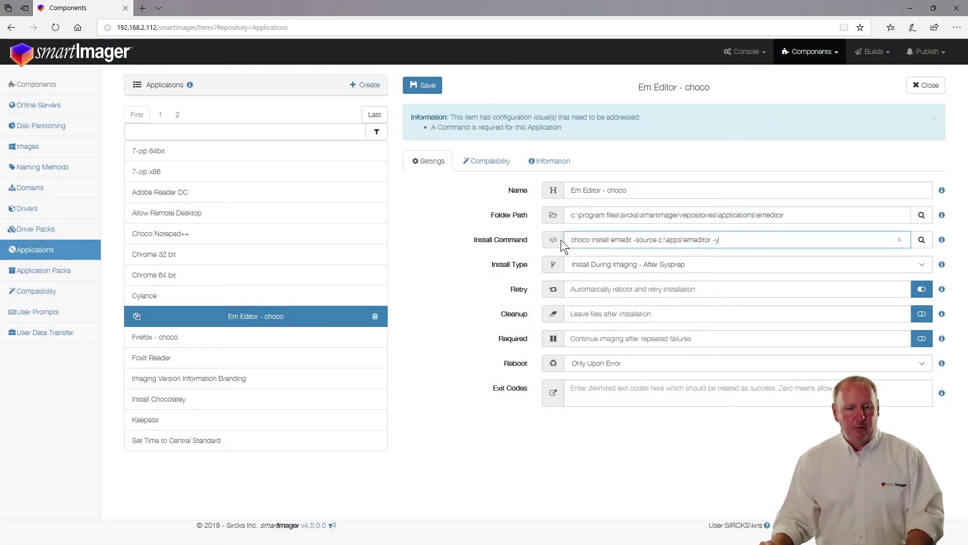
drag(634, 240, 611, 241)
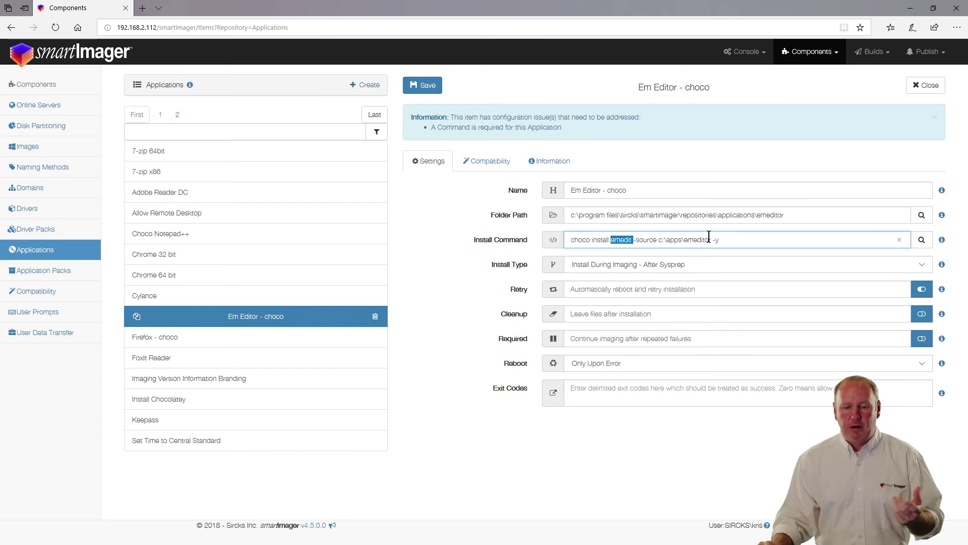
click(423, 84)
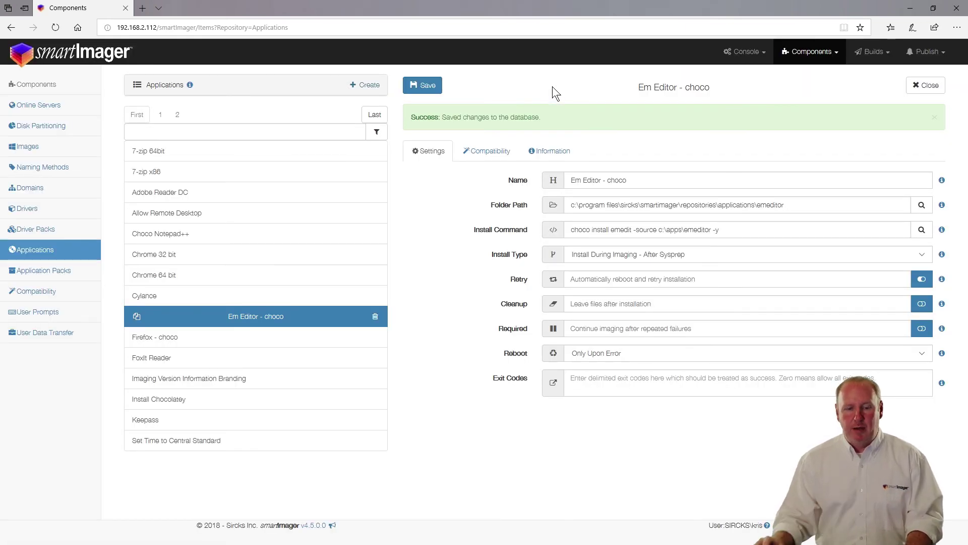
click(710, 229)
drag(710, 229, 664, 230)
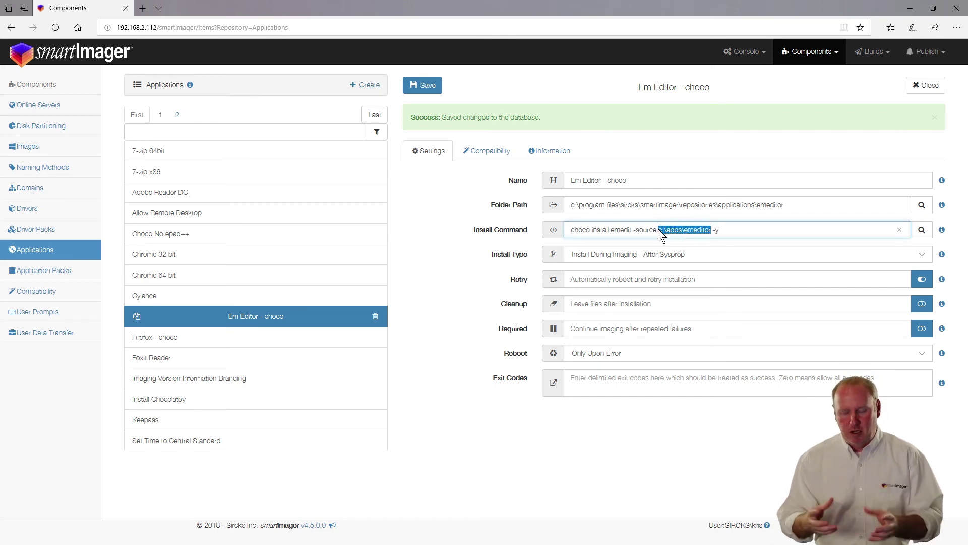
text($I)
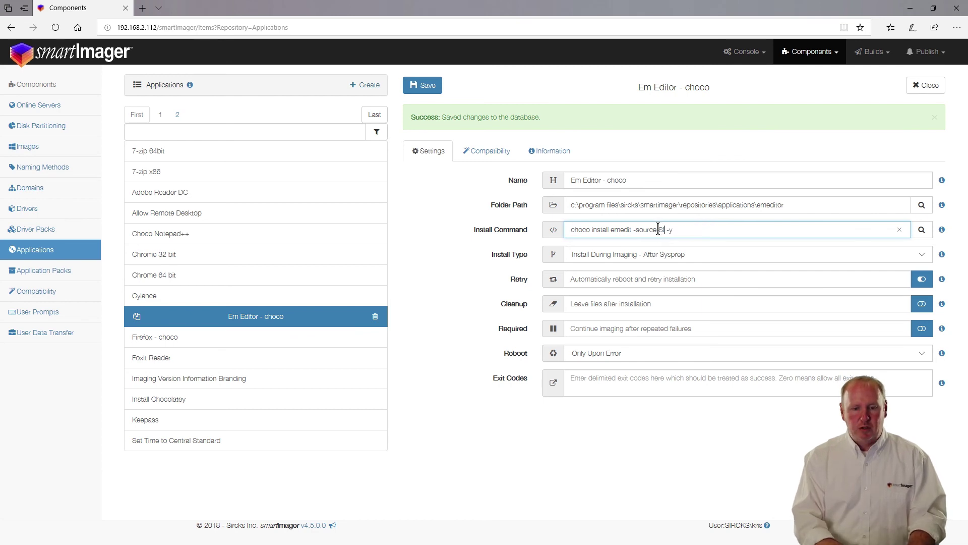
text(c)
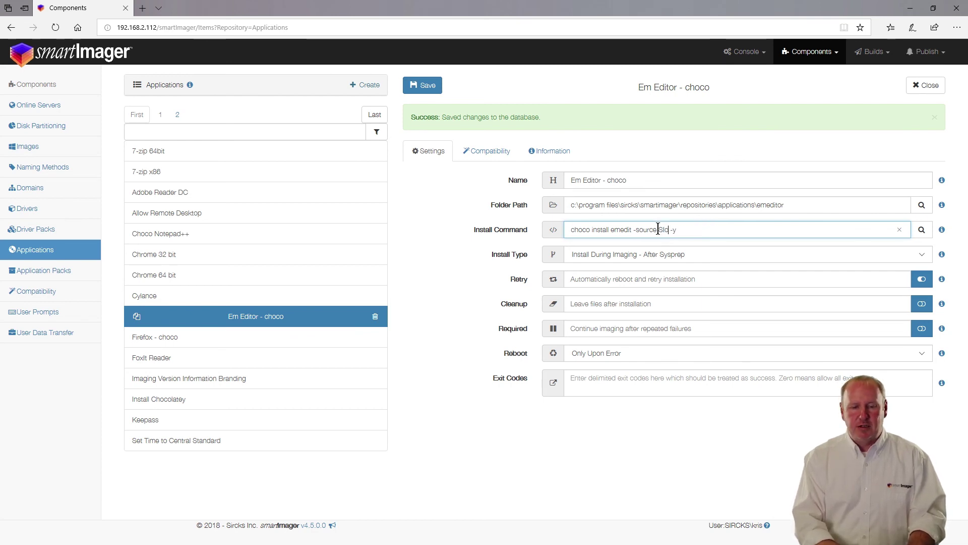
text(ho)
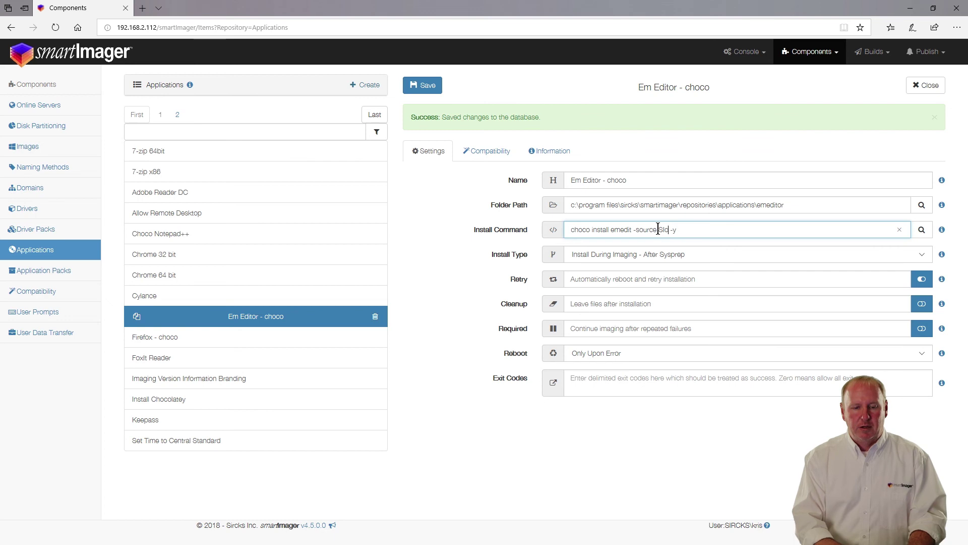
text(co)
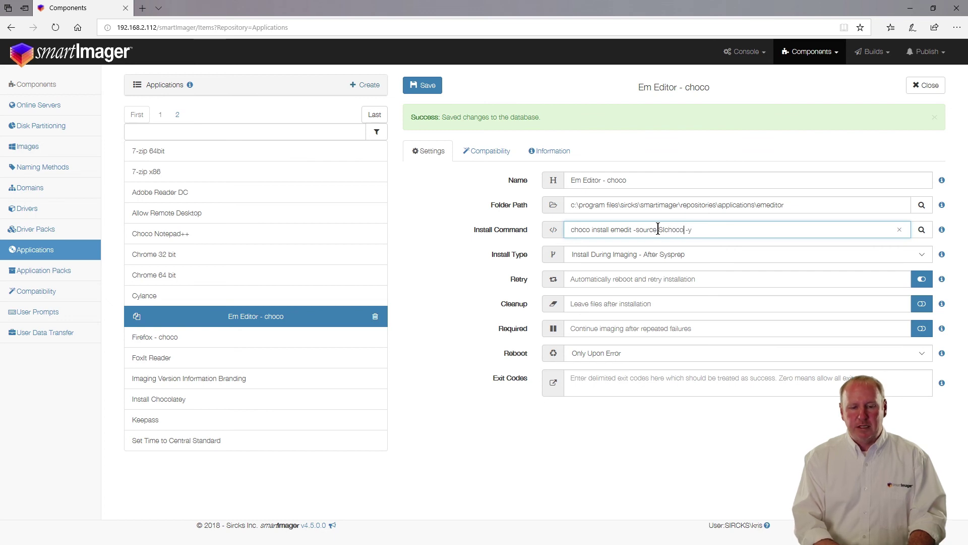
click(716, 229)
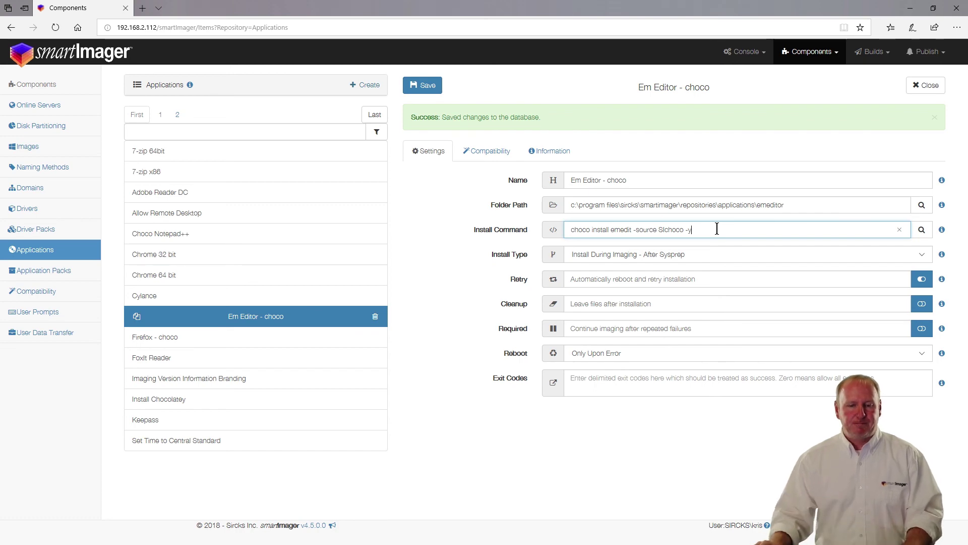
click(929, 85)
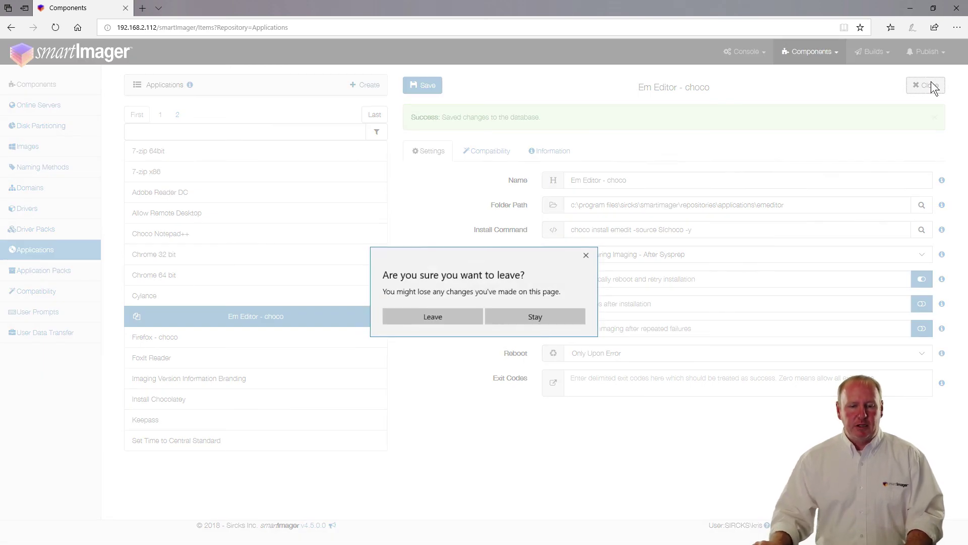
click(432, 318)
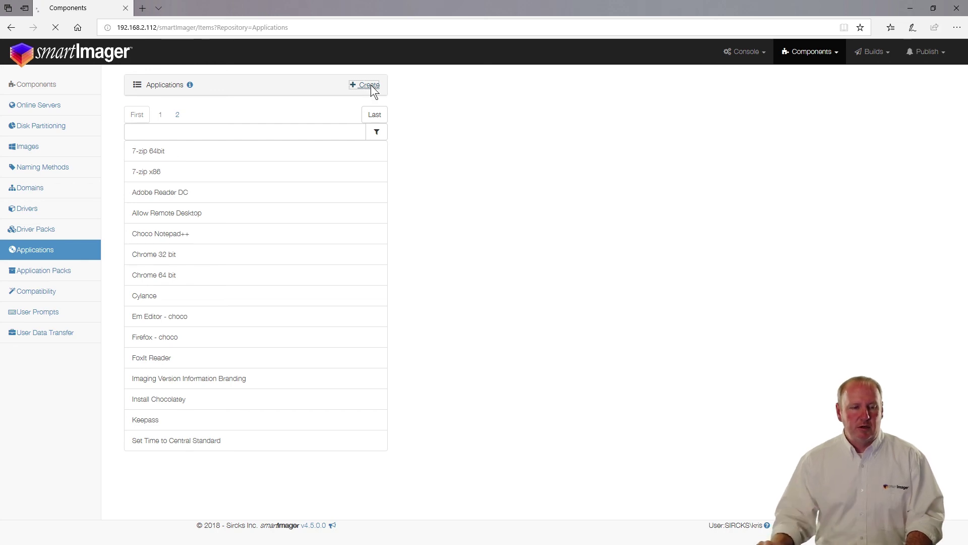
Create a new application component named "MS Office 365".
click(371, 85)
click(519, 95)
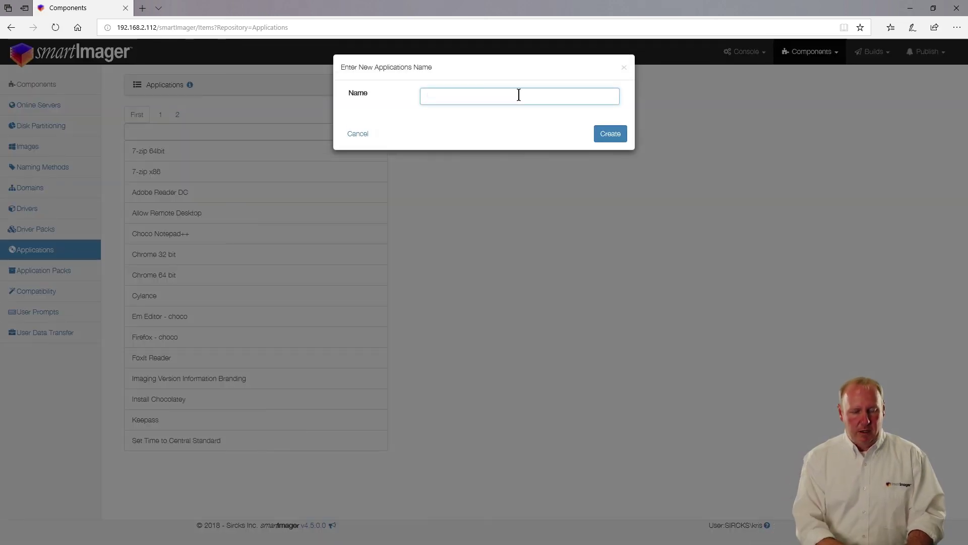
text(MS Office 365)
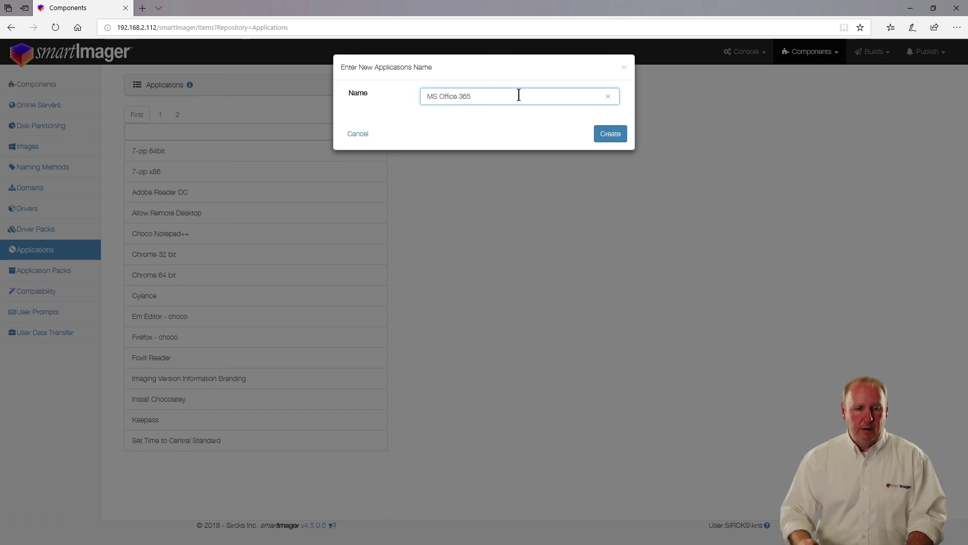
key(Return)
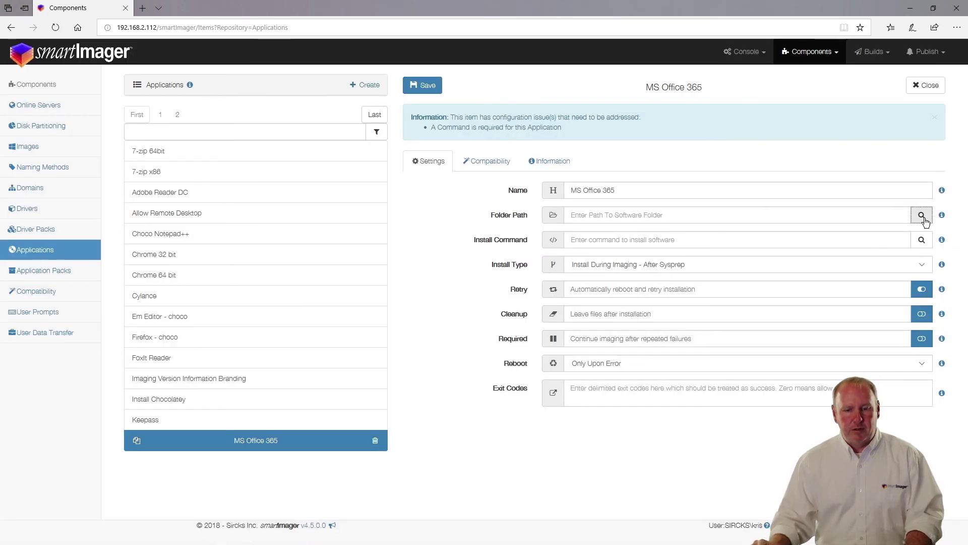
Set MS Office 365's folder path to the Office365x86 folder in the Applications repository.
click(922, 215)
scroll(283, 315, down, 2)
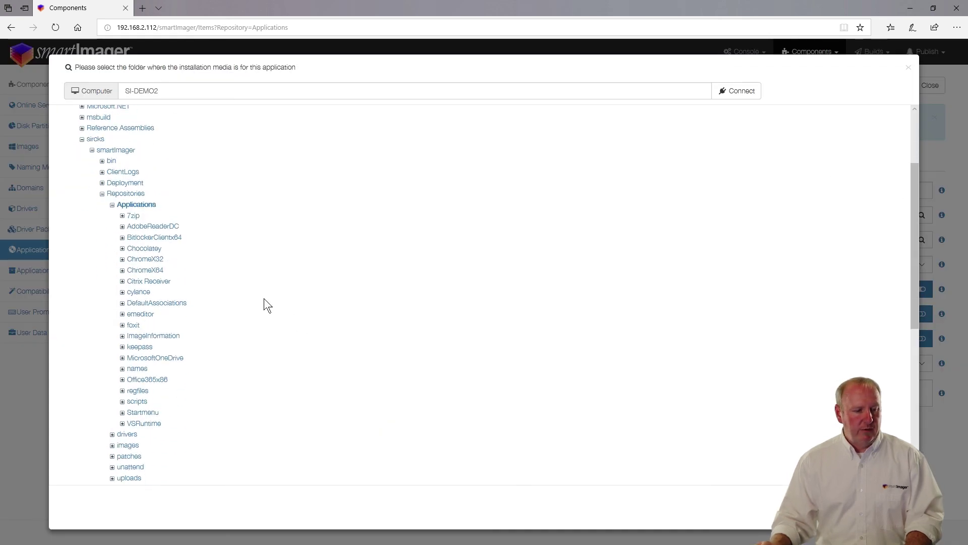
click(147, 379)
click(726, 506)
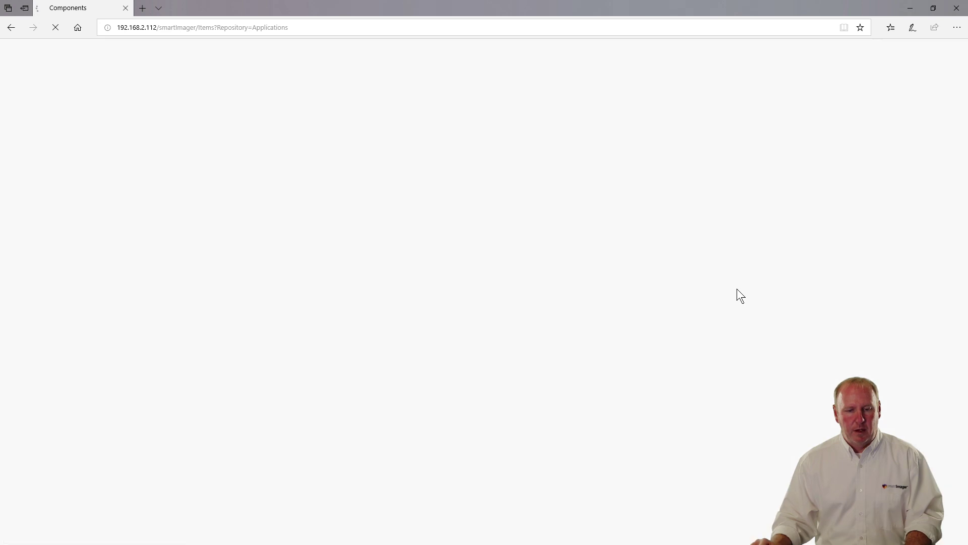
Set MS Office 365's install command to ".\setup.exe /CONFIGURE install.xml" and save the application.
click(922, 240)
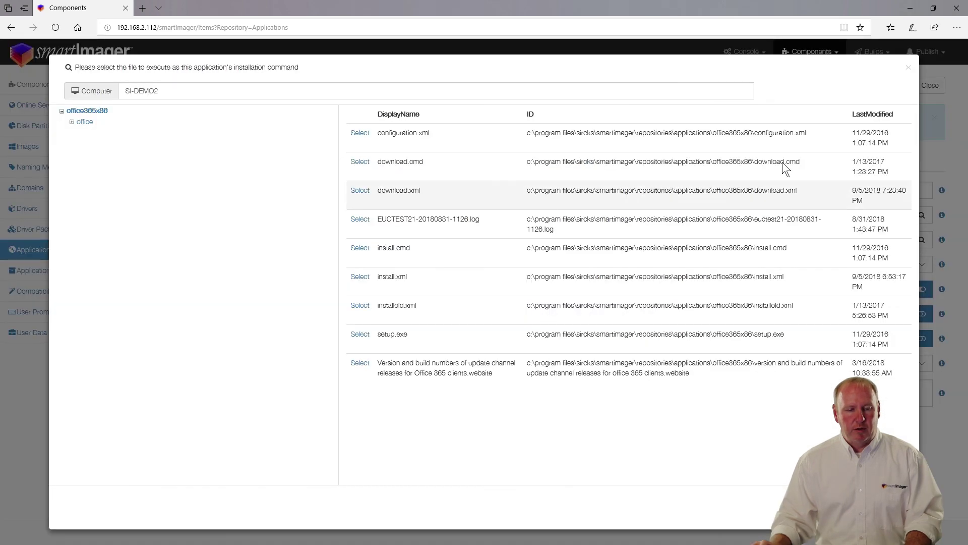
click(360, 335)
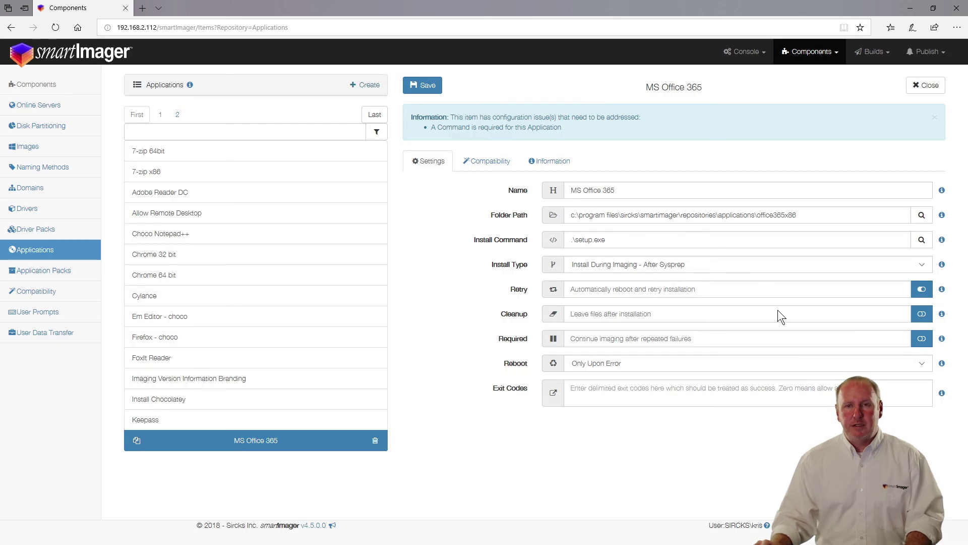
click(650, 240)
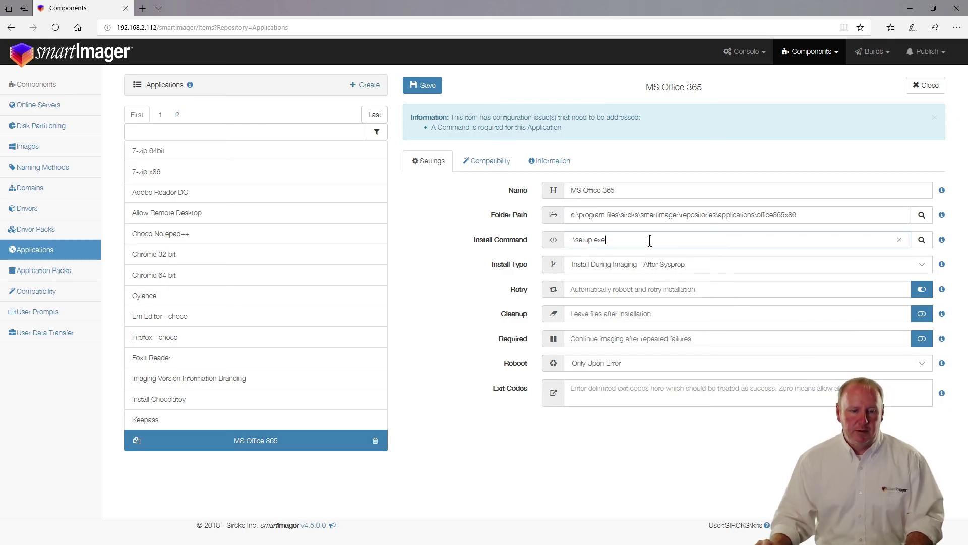
text(/CONFIGU)
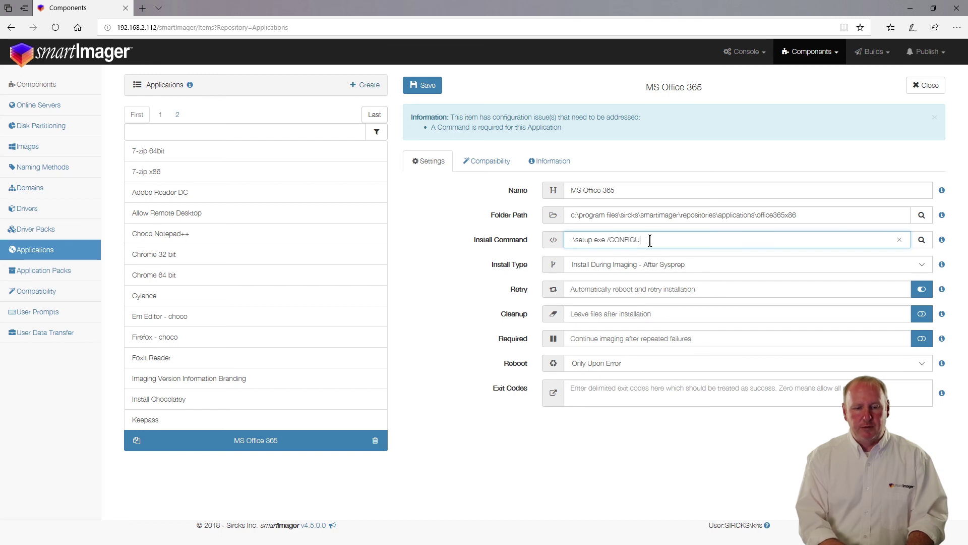
text(RE install.xml)
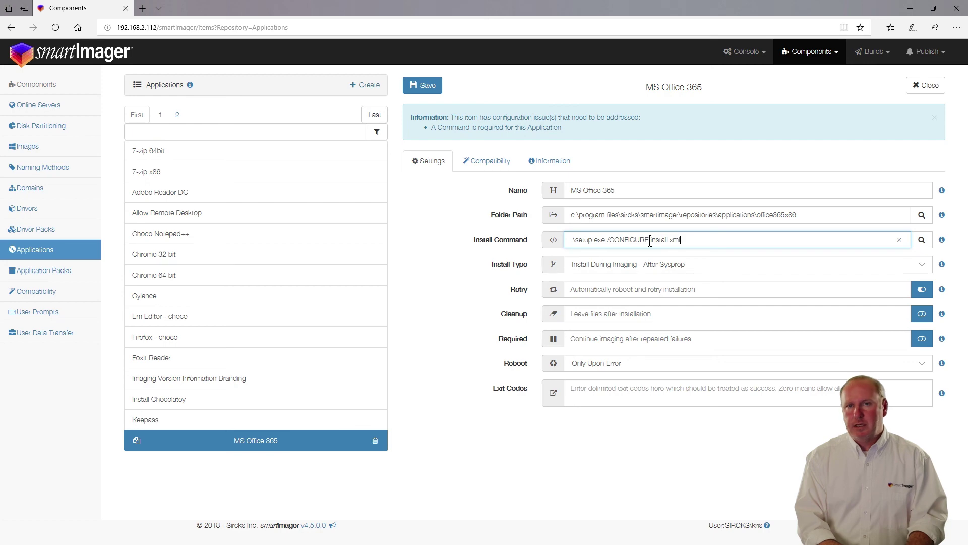
click(440, 88)
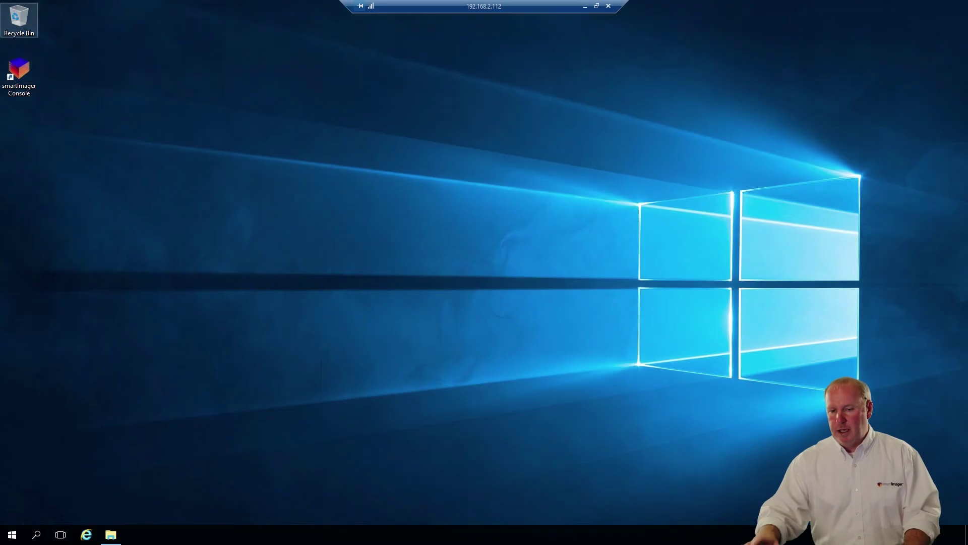
Switch to File Explorer on the server and open install.xml from the Office365x86 folder in Notepad.
click(109, 535)
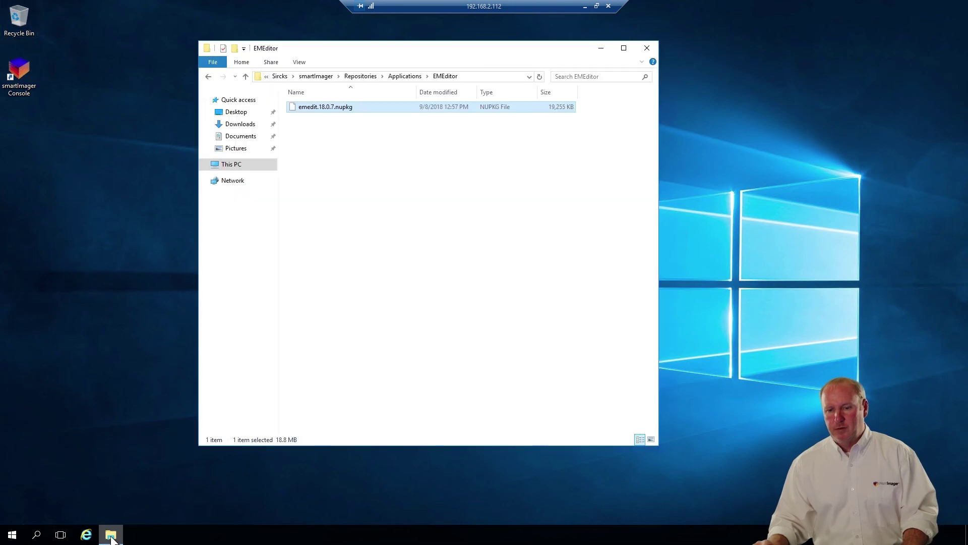
click(399, 77)
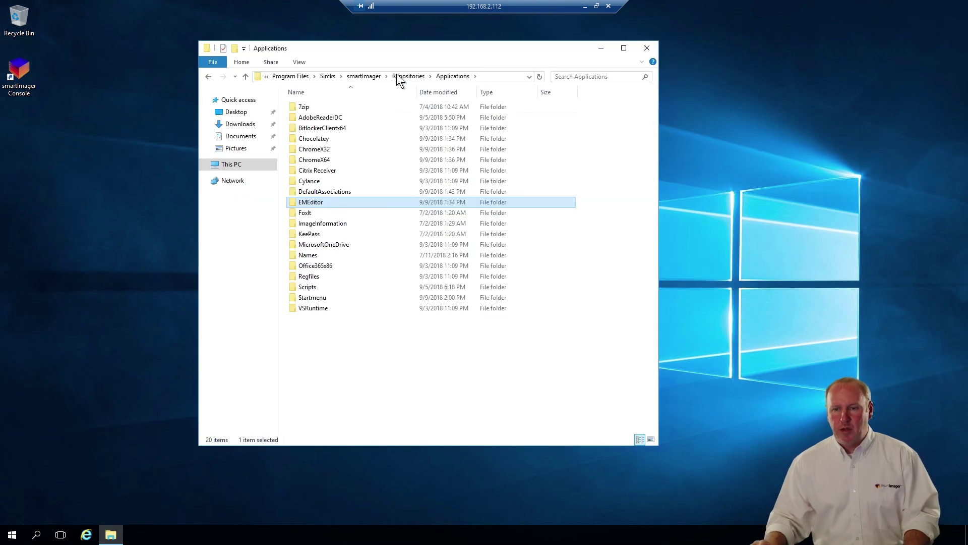
double_click(326, 266)
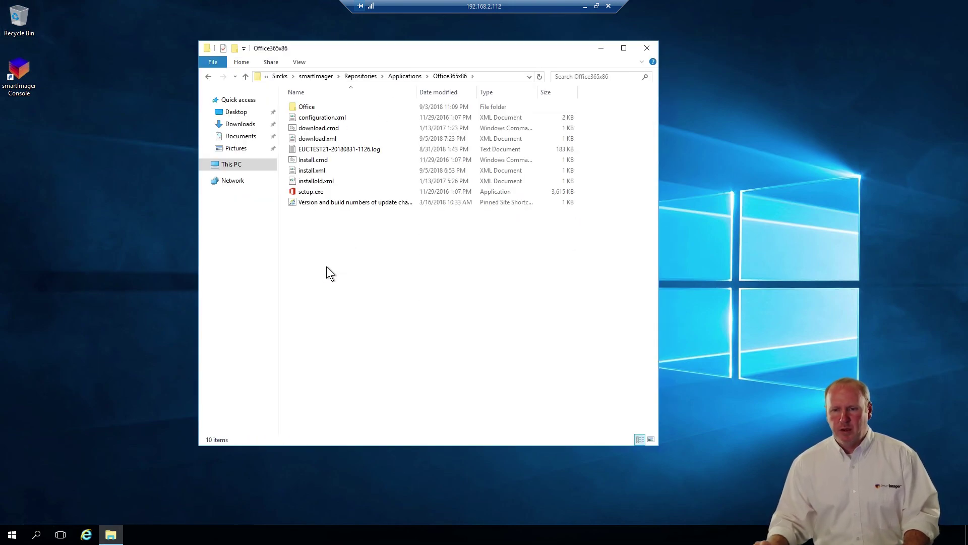
click(316, 172)
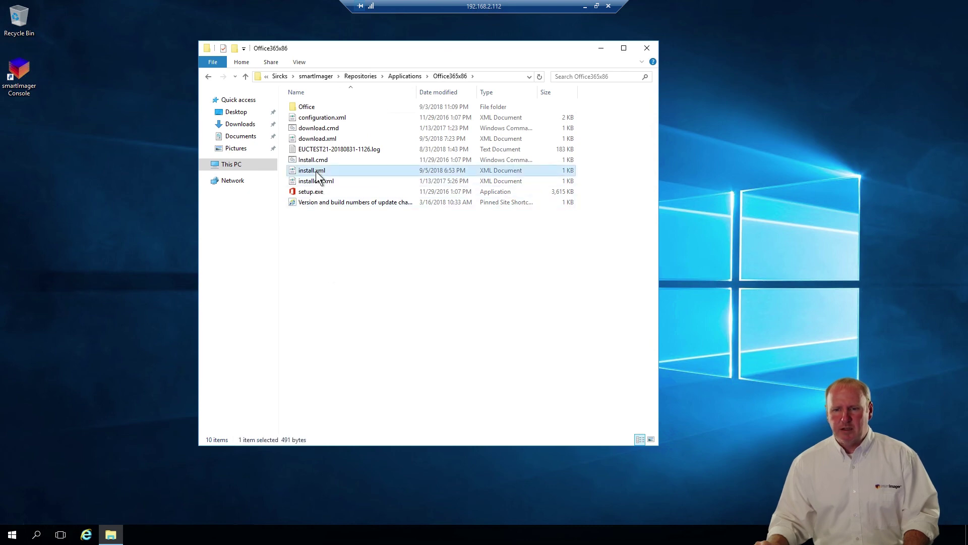
right_click(316, 172)
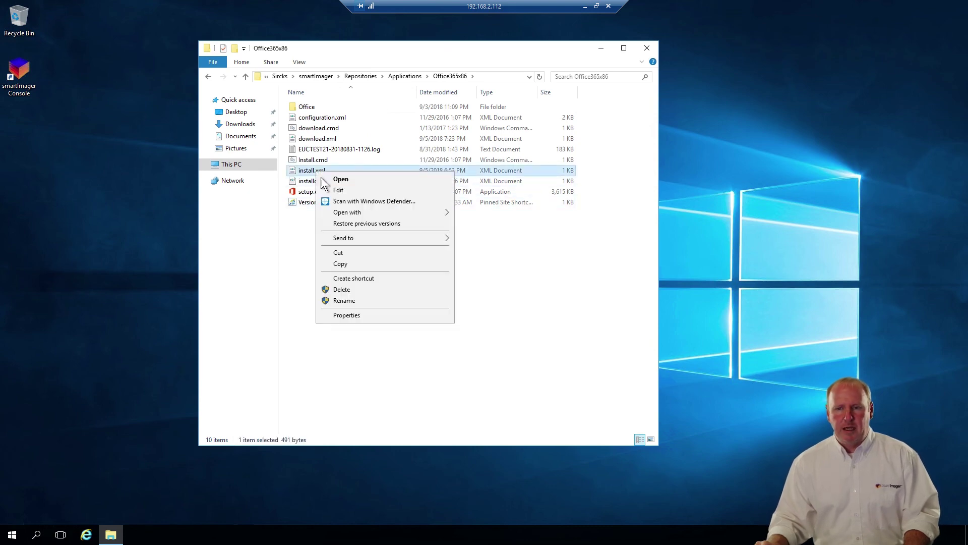
click(326, 191)
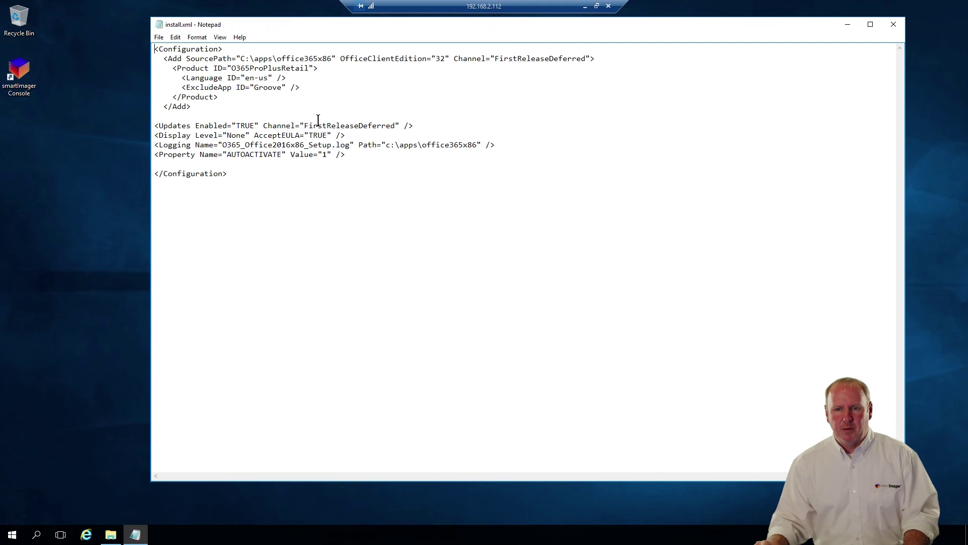
Examine the source path and logging path in install.xml against the folder name and close the file.
drag(240, 60, 332, 61)
drag(432, 25, 559, 211)
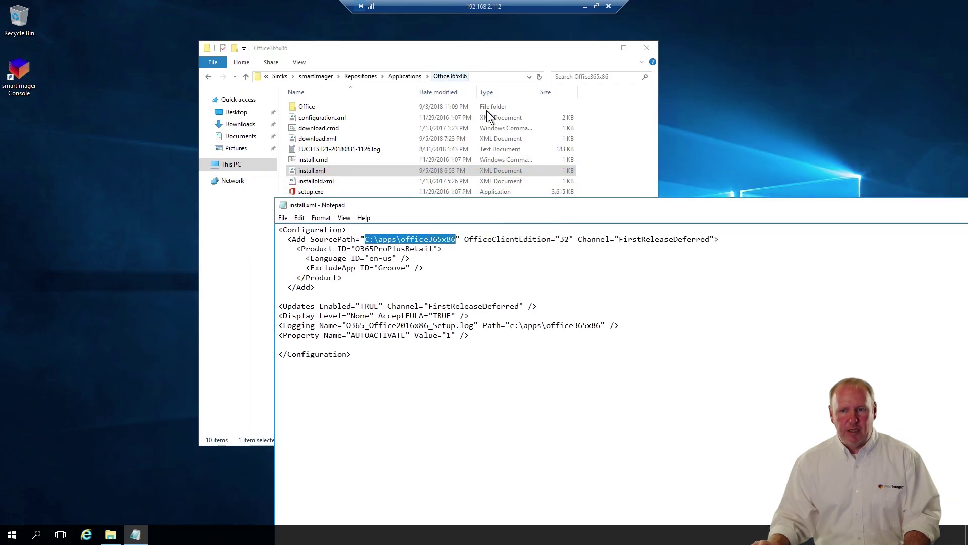
drag(501, 210, 394, 80)
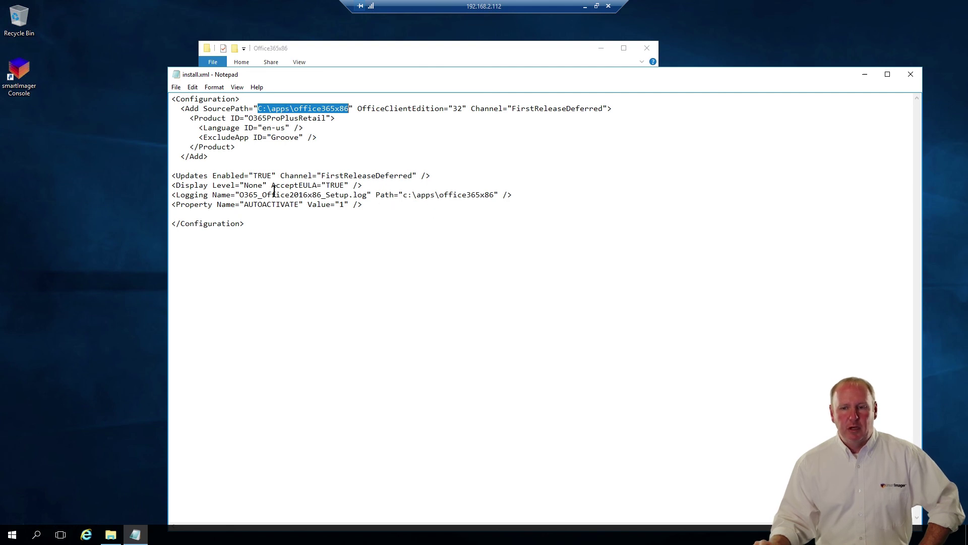
drag(402, 194, 440, 195)
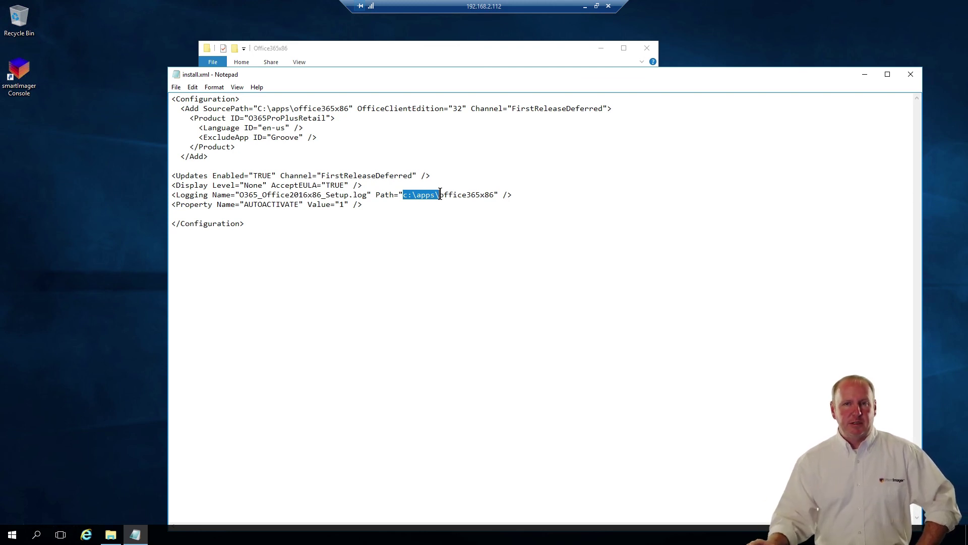
click(910, 74)
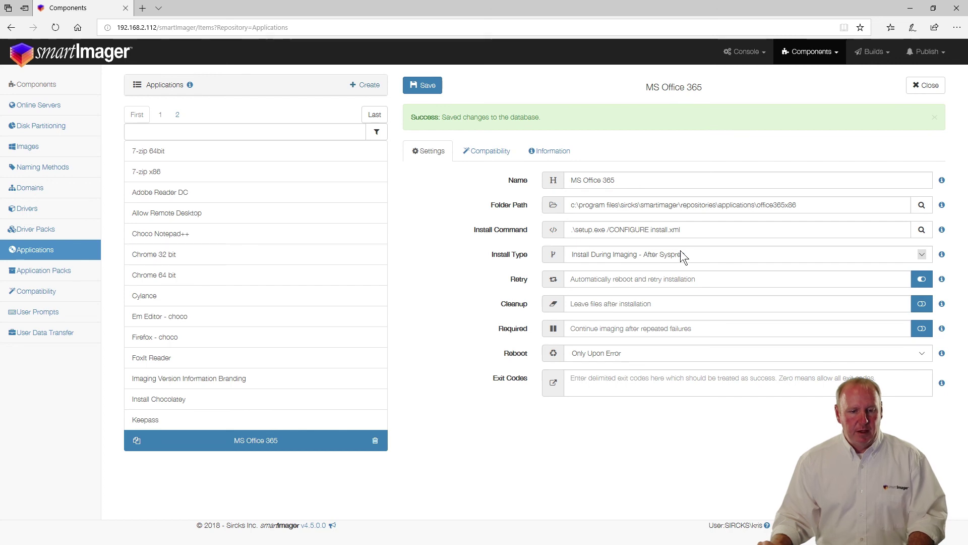
Switch back to smartImager and save the MS Office 365 application again.
click(411, 87)
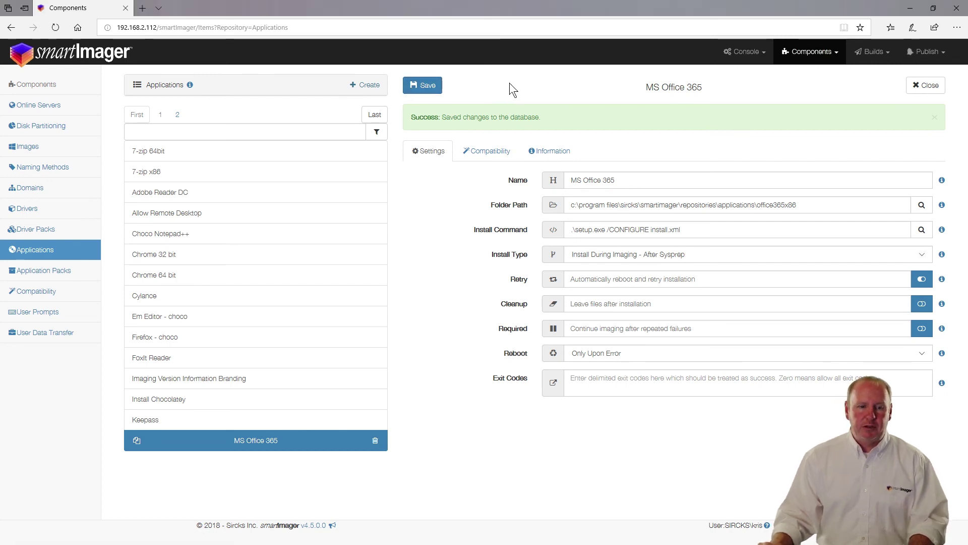
click(428, 89)
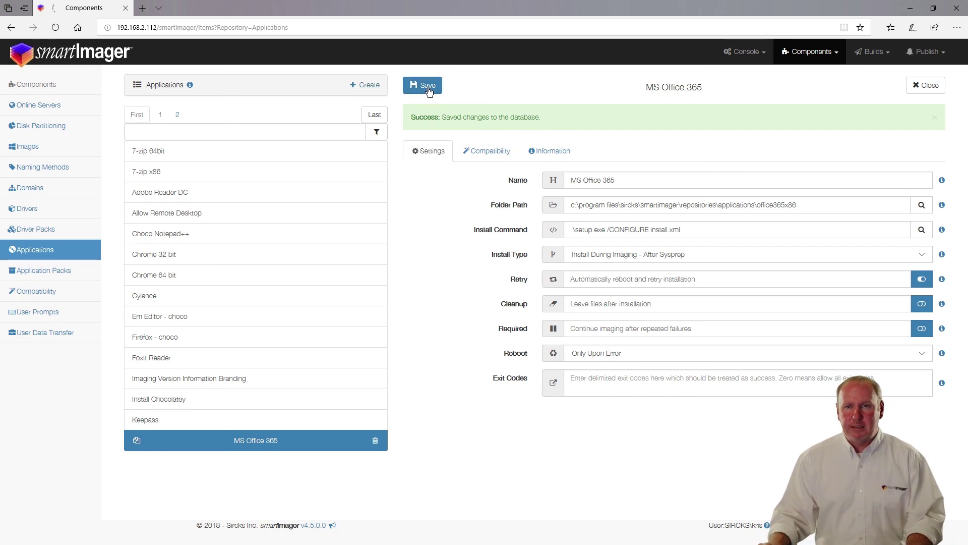